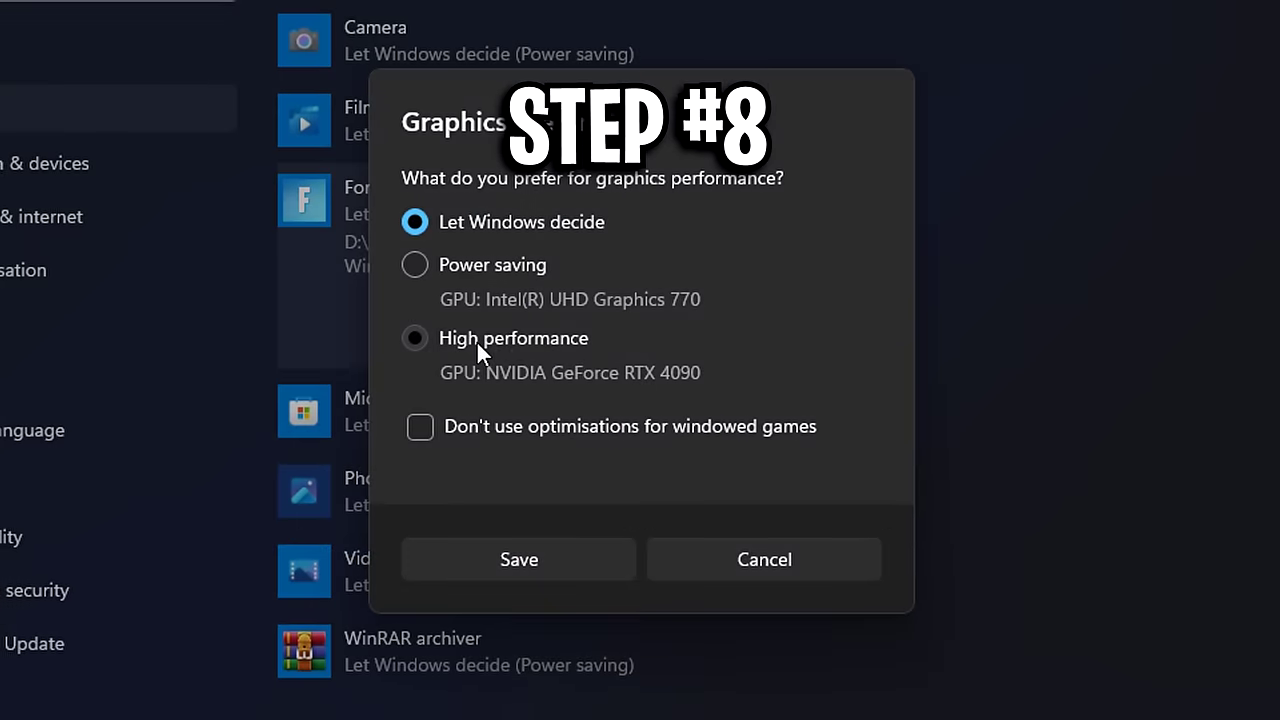
# Enter the creator code in the Support a Creator dialog and search for it
pyautogui.click(474, 338)
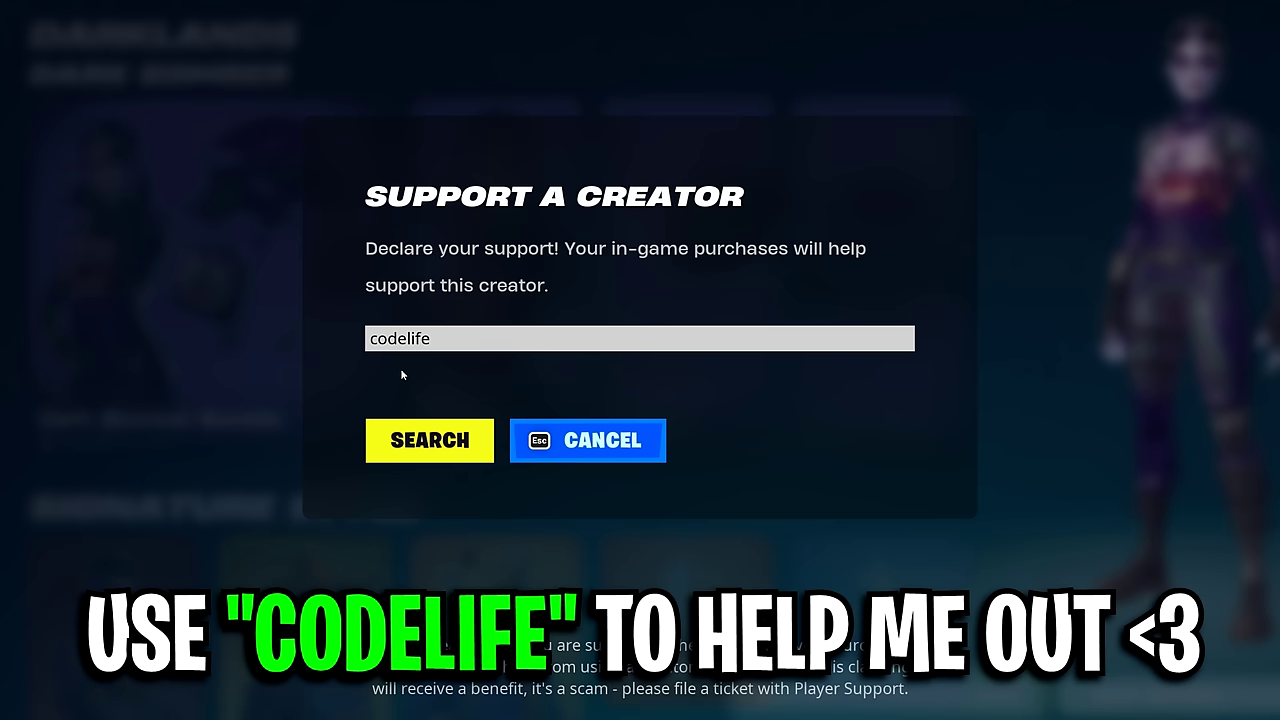
pyautogui.click(425, 440)
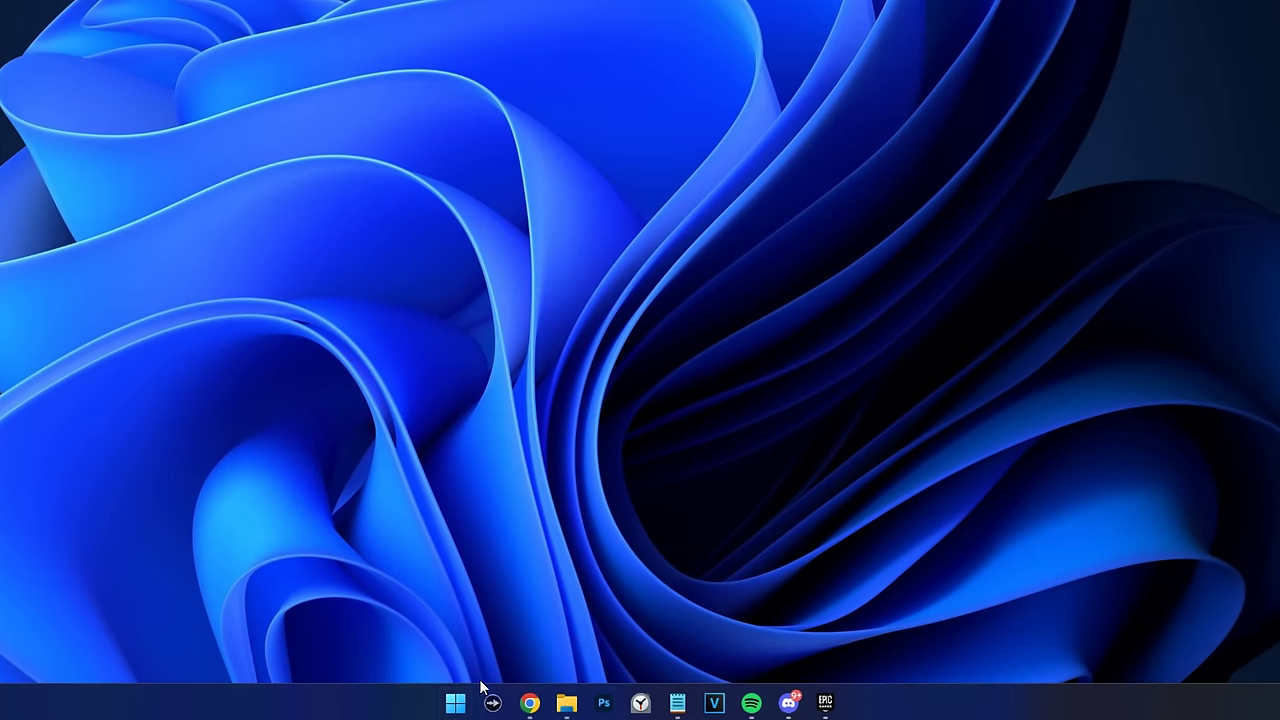
# Go to the Graphics page under System > Display in Windows Settings
pyautogui.click(455, 703)
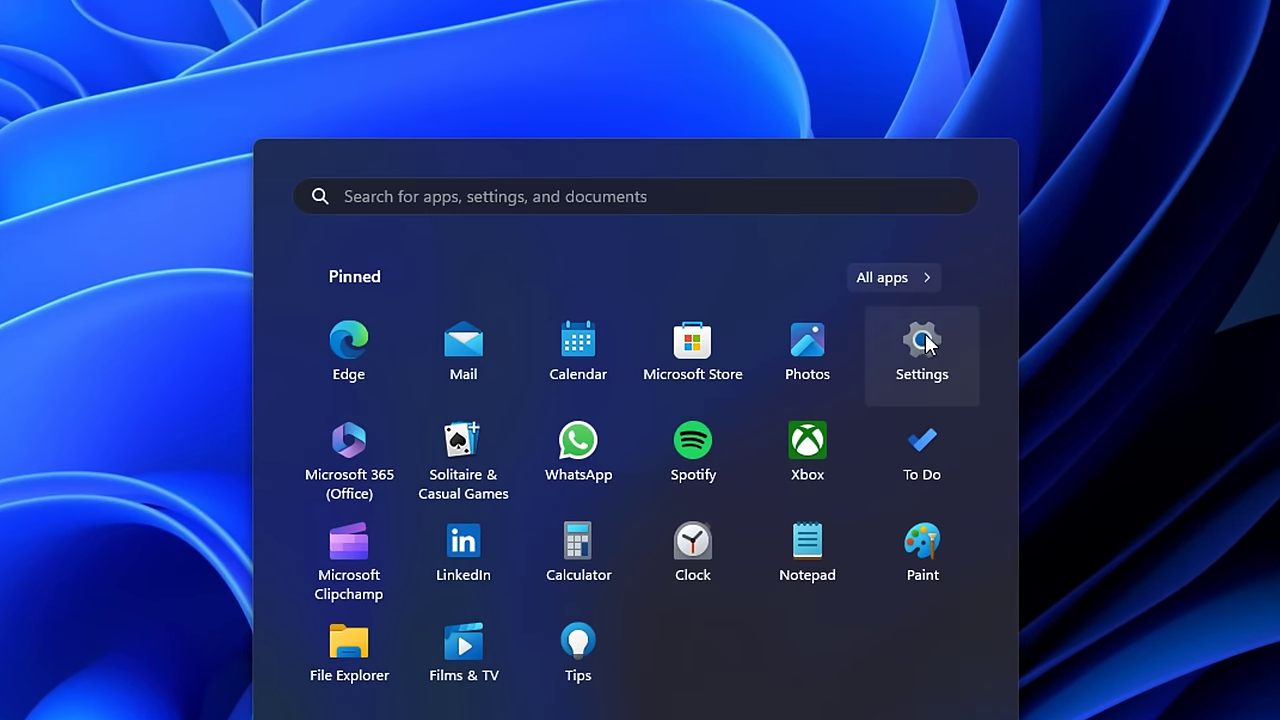
pyautogui.click(841, 352)
pyautogui.click(624, 364)
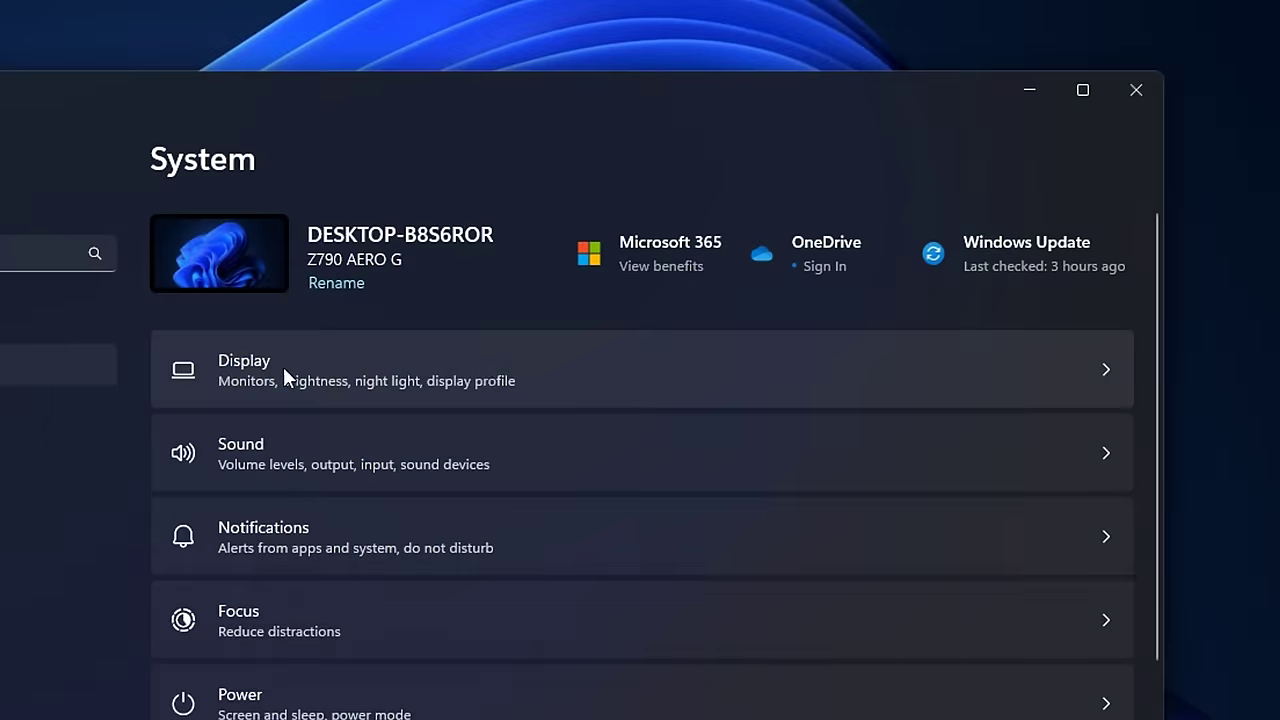
pyautogui.click(594, 386)
pyautogui.scroll(-8, 651, 255)
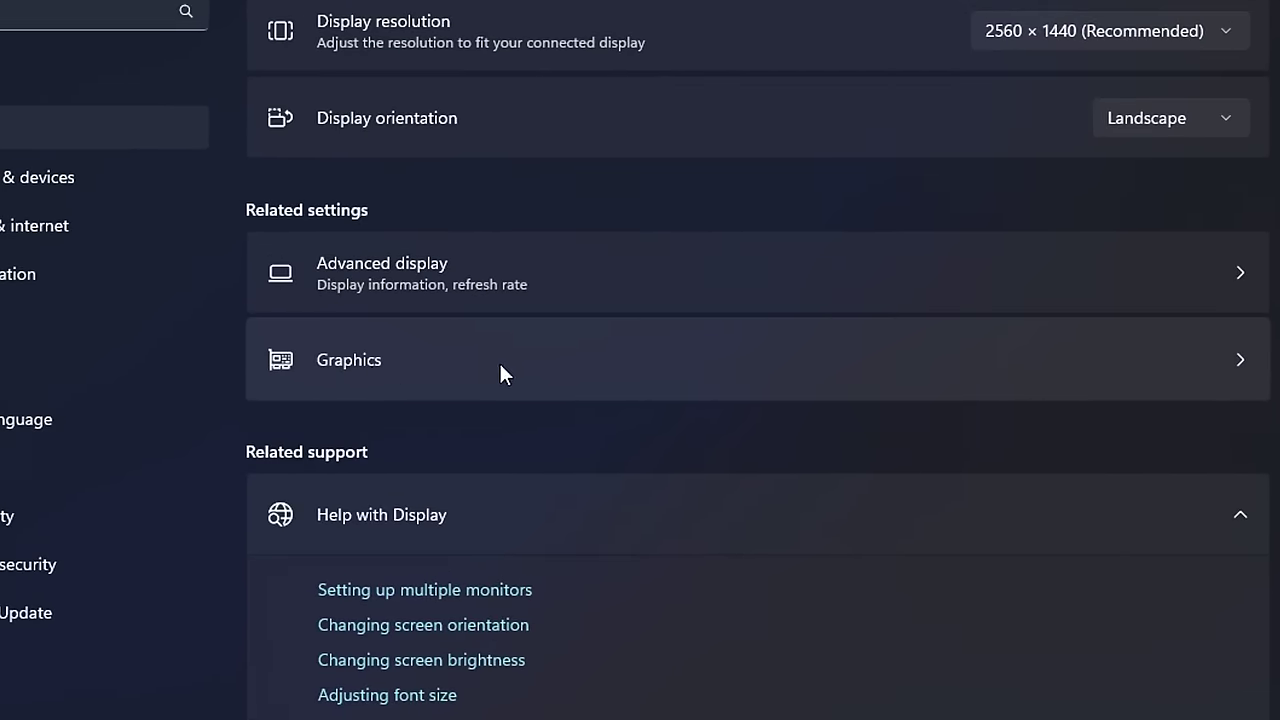
pyautogui.click(500, 364)
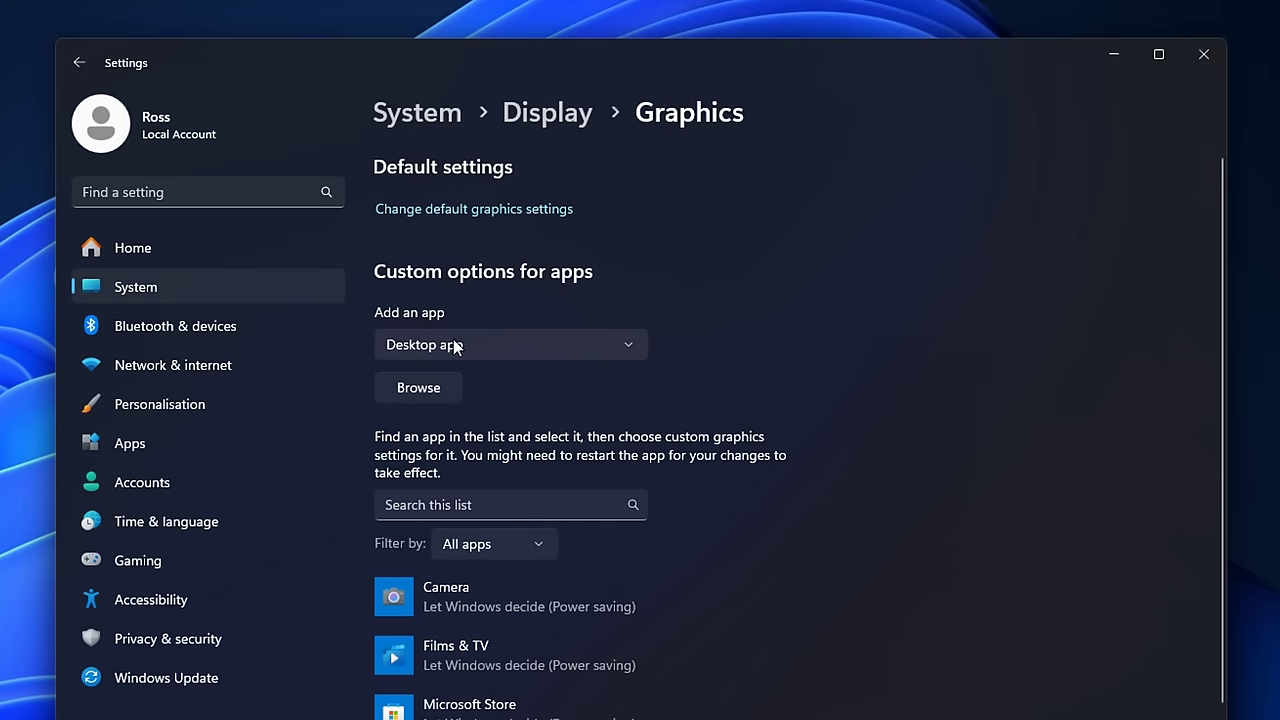
# Keep Desktop app as the app type, then browse into the 2nd SSD (D:) drive
pyautogui.click(412, 351)
pyautogui.click(520, 348)
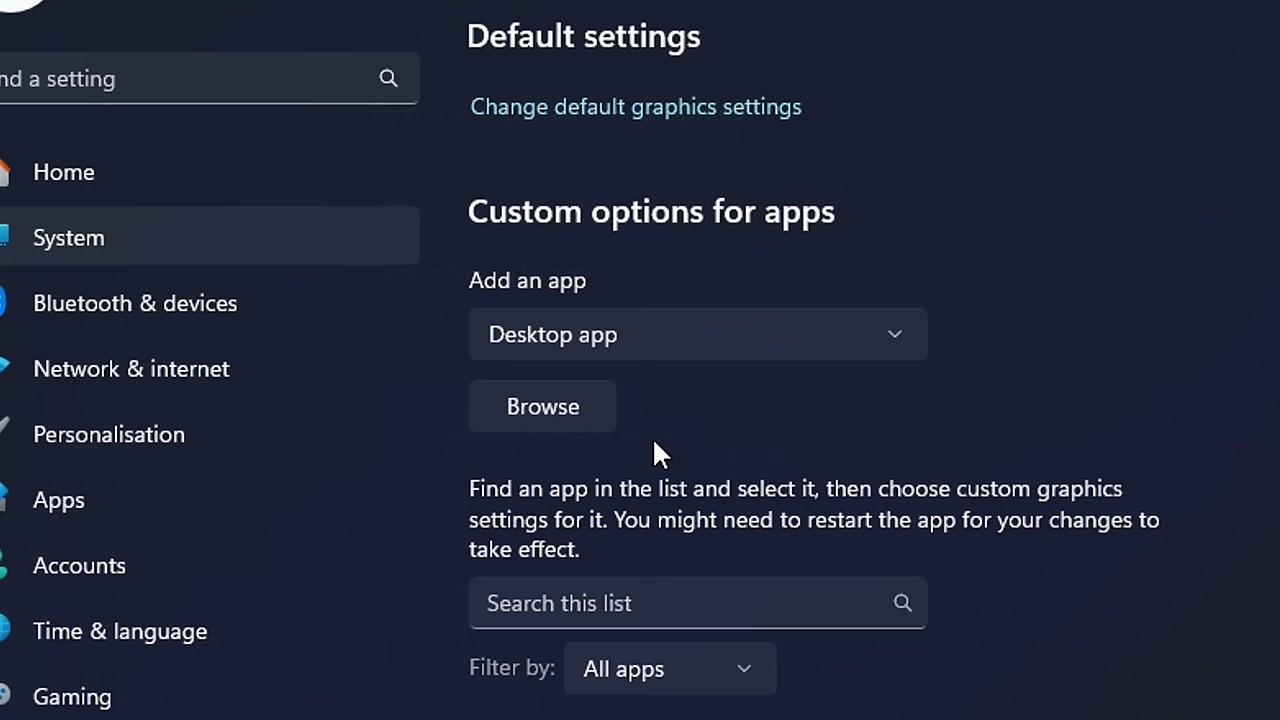
pyautogui.click(547, 392)
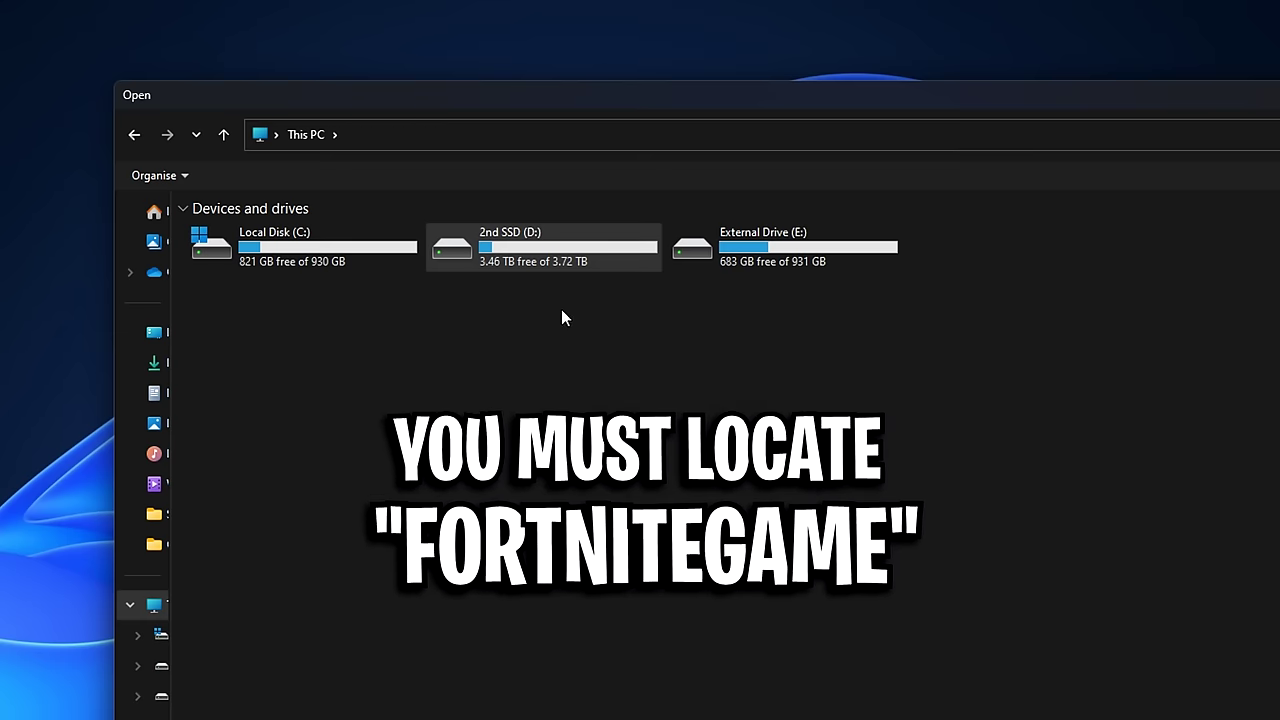
pyautogui.doubleClick(558, 257)
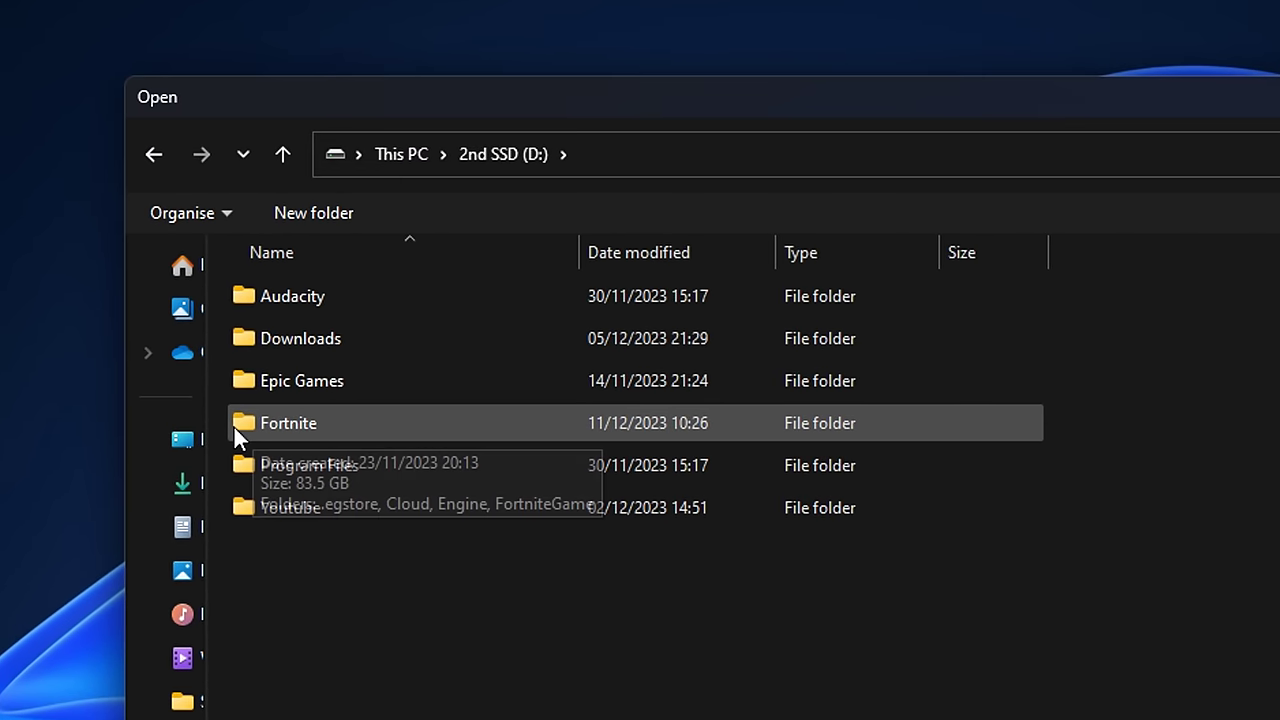
# Navigate to D:\Fortnite\FortniteGame\Binaries\Win64 in the file dialog
pyautogui.doubleClick(397, 422)
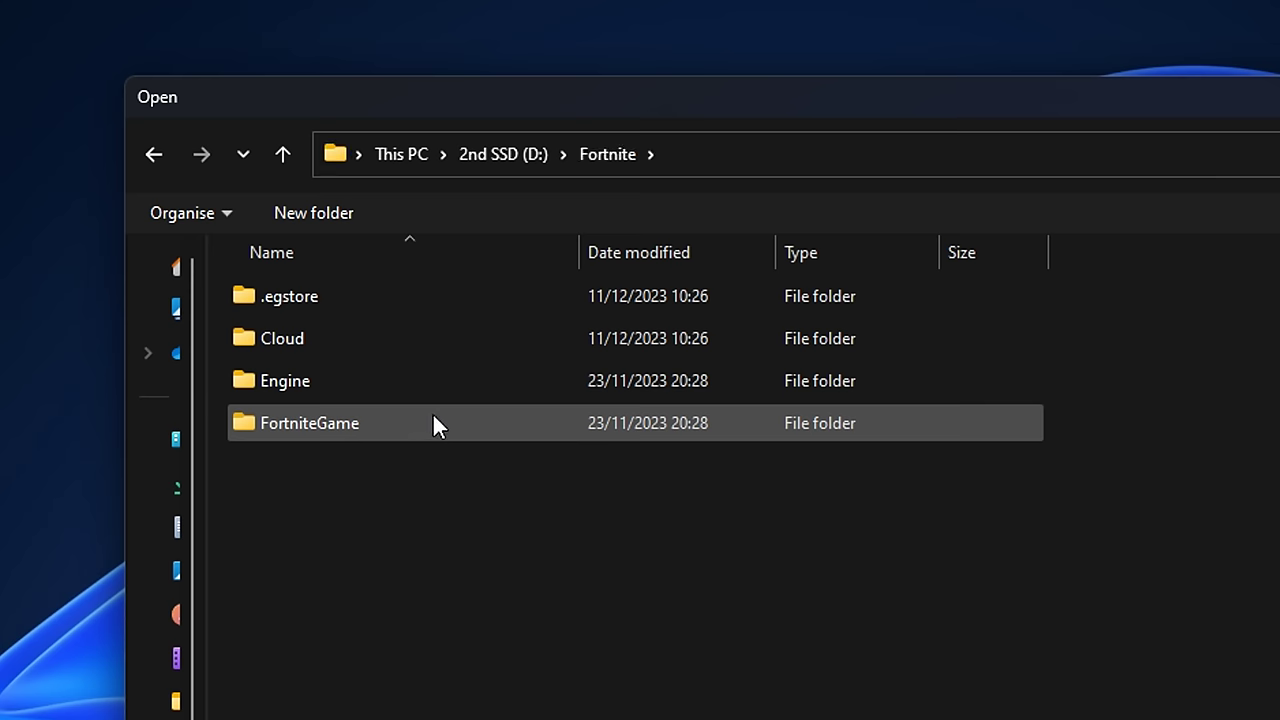
pyautogui.doubleClick(440, 425)
pyautogui.doubleClick(401, 298)
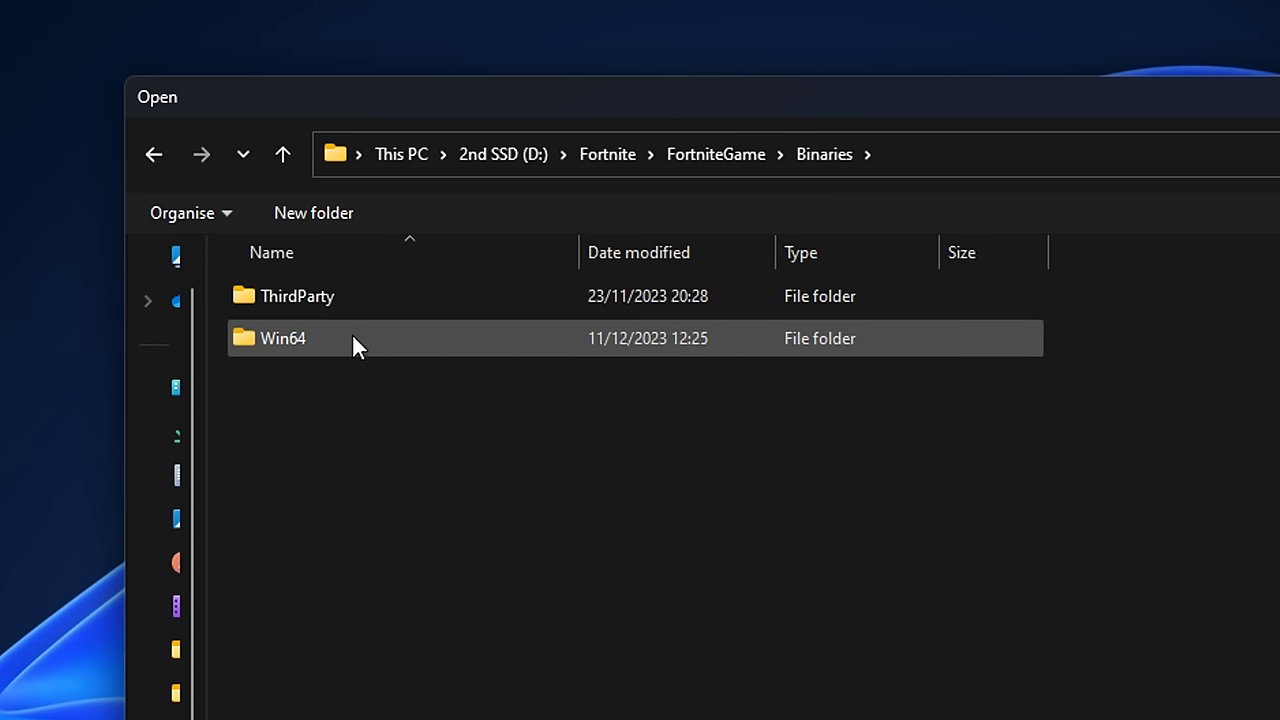
pyautogui.doubleClick(415, 338)
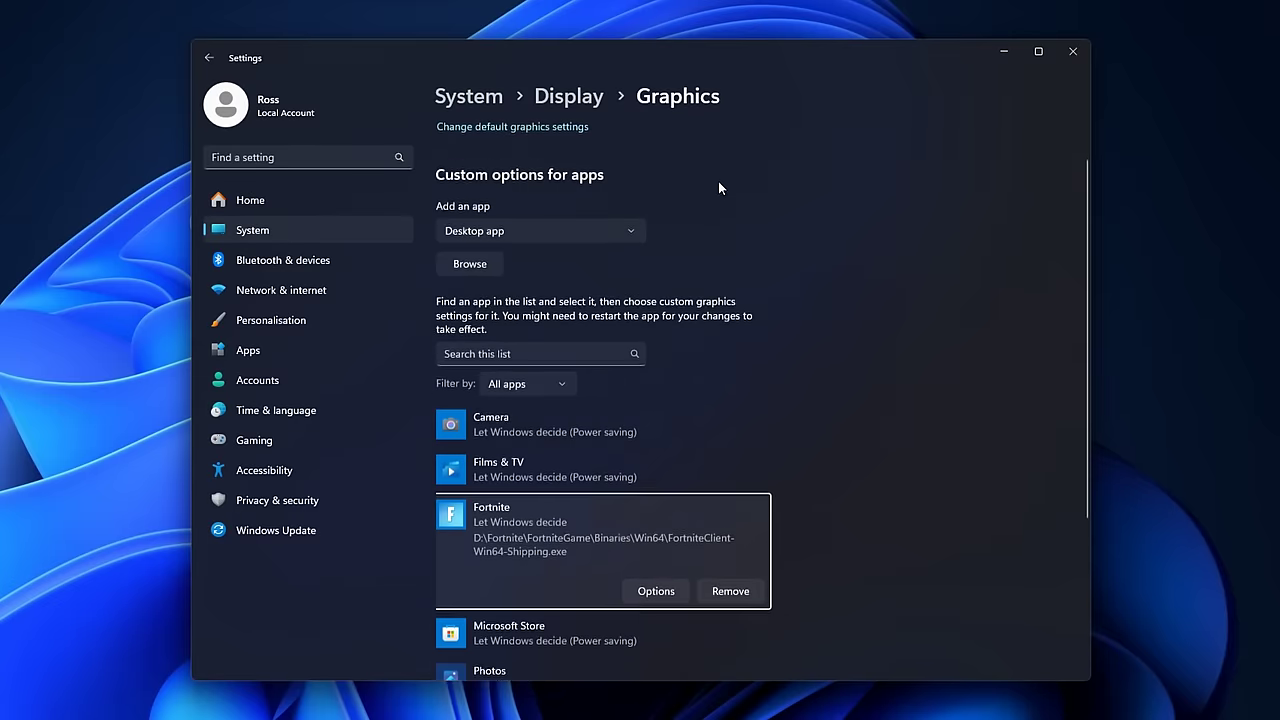
# Set Fortnite's graphics preference to High performance (RTX 4090)
pyautogui.scroll(-3, 717, 185)
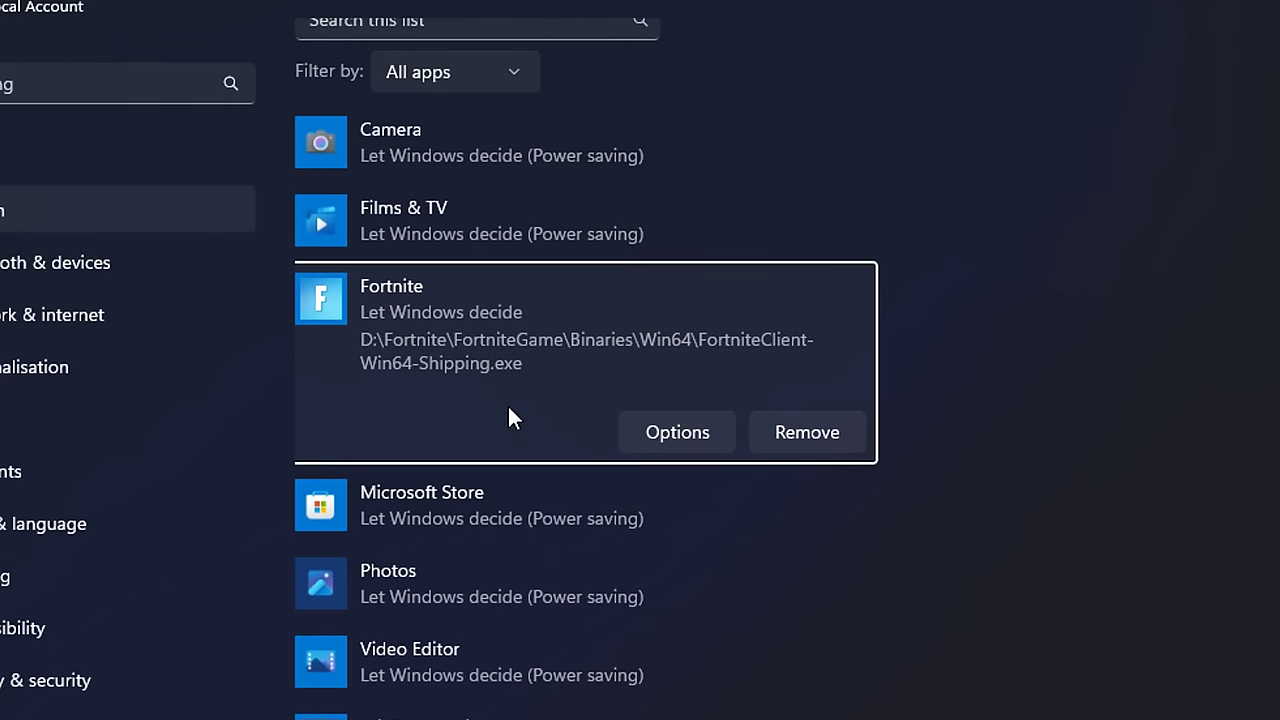
pyautogui.click(688, 434)
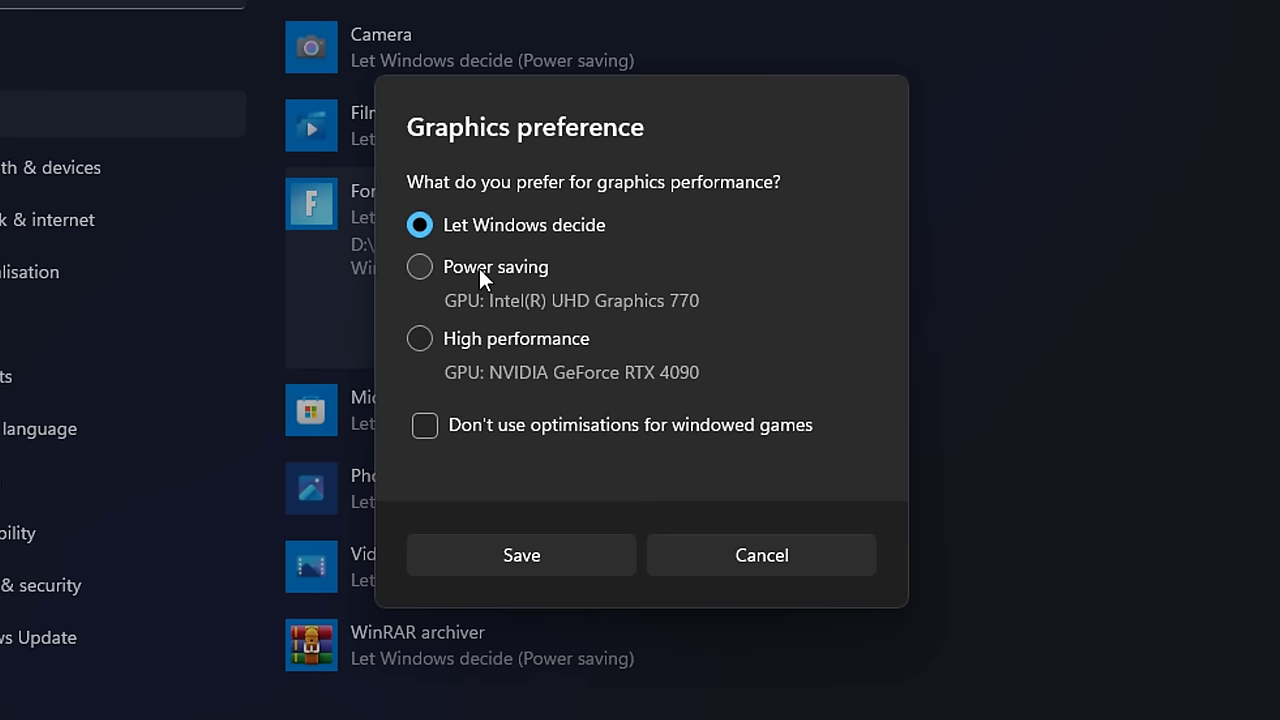
pyautogui.click(479, 340)
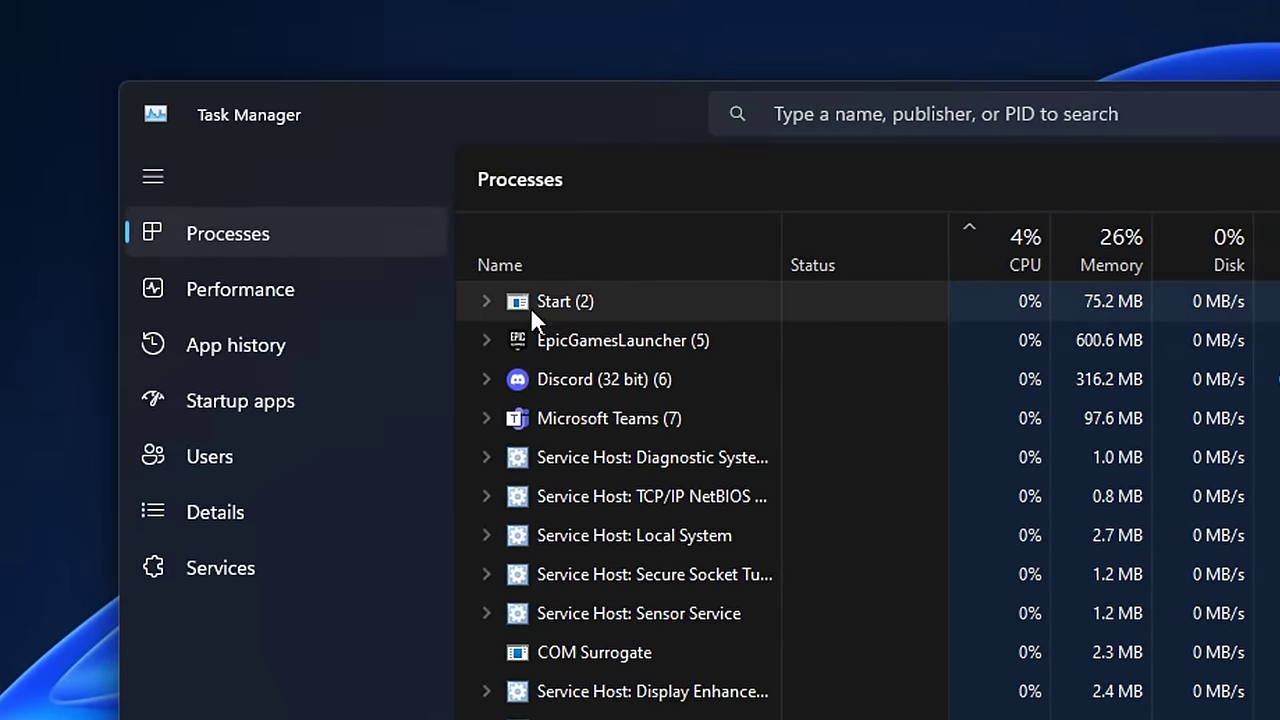
# Show the Task Manager Performance page for the i9-14900K CPU
pyautogui.click(418, 301)
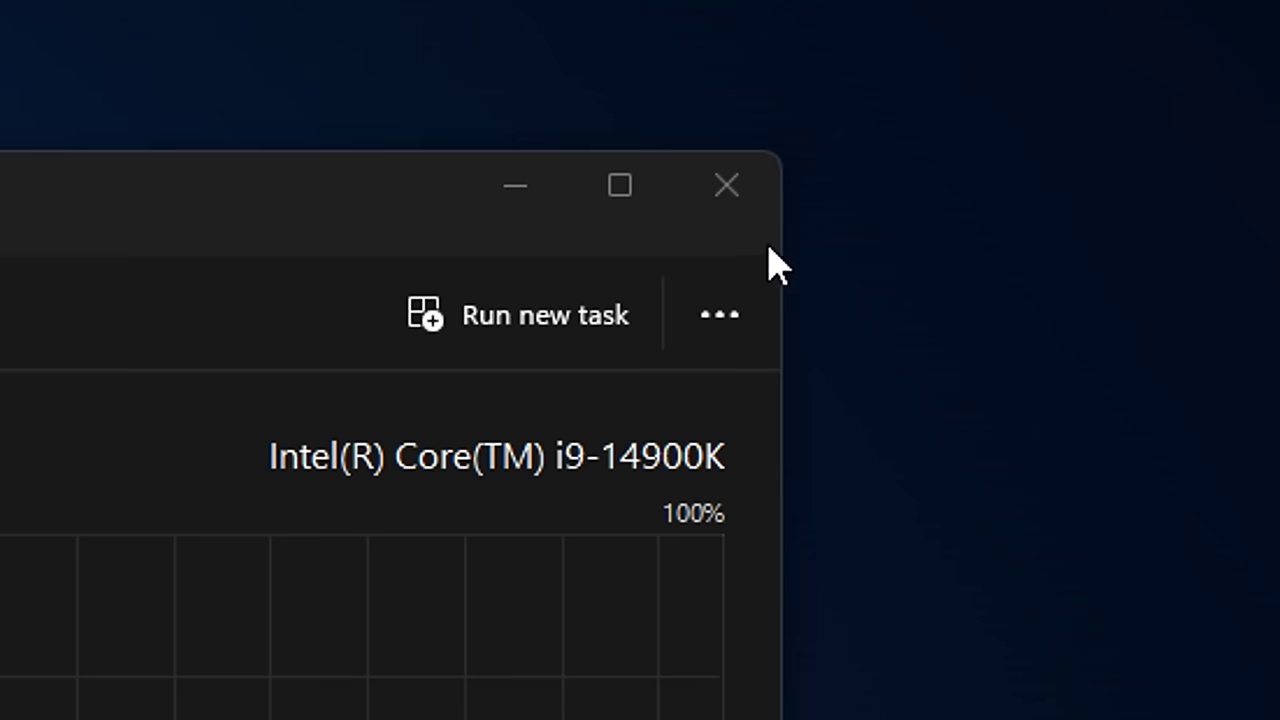
# Close Task Manager and go to System and Security in Control Panel
pyautogui.click(727, 186)
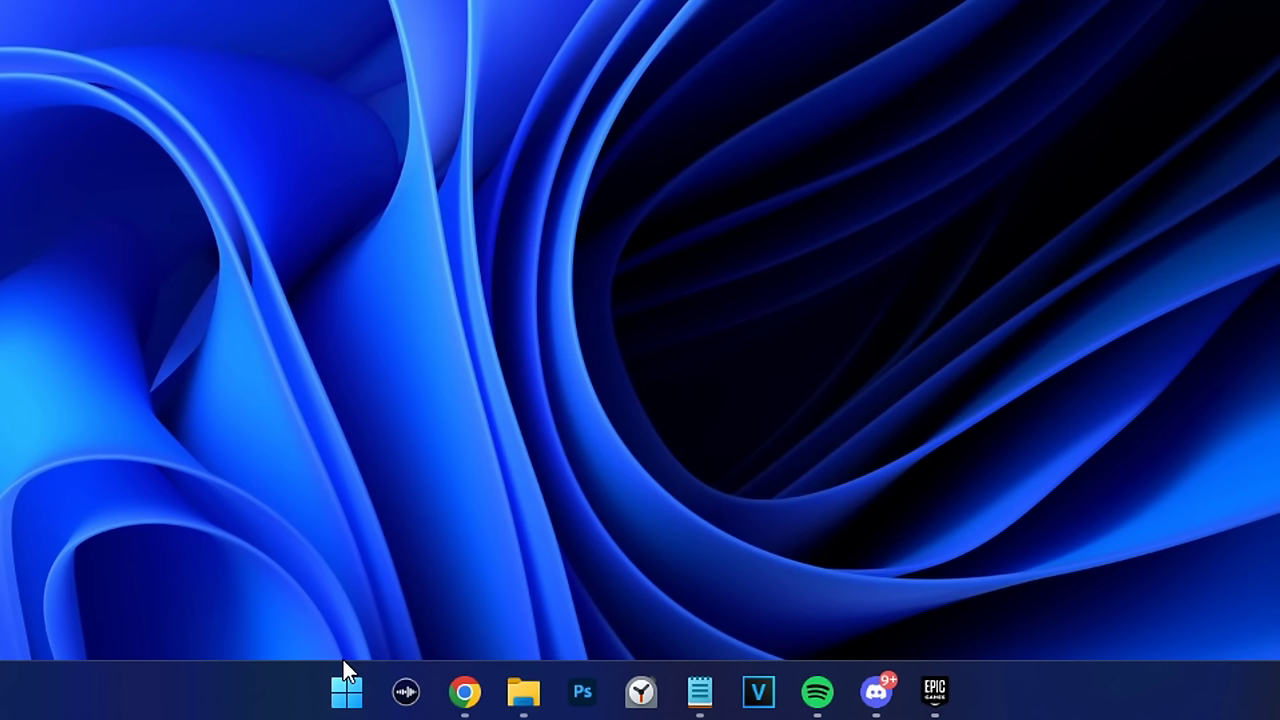
pyautogui.click(348, 697)
pyautogui.write('c')
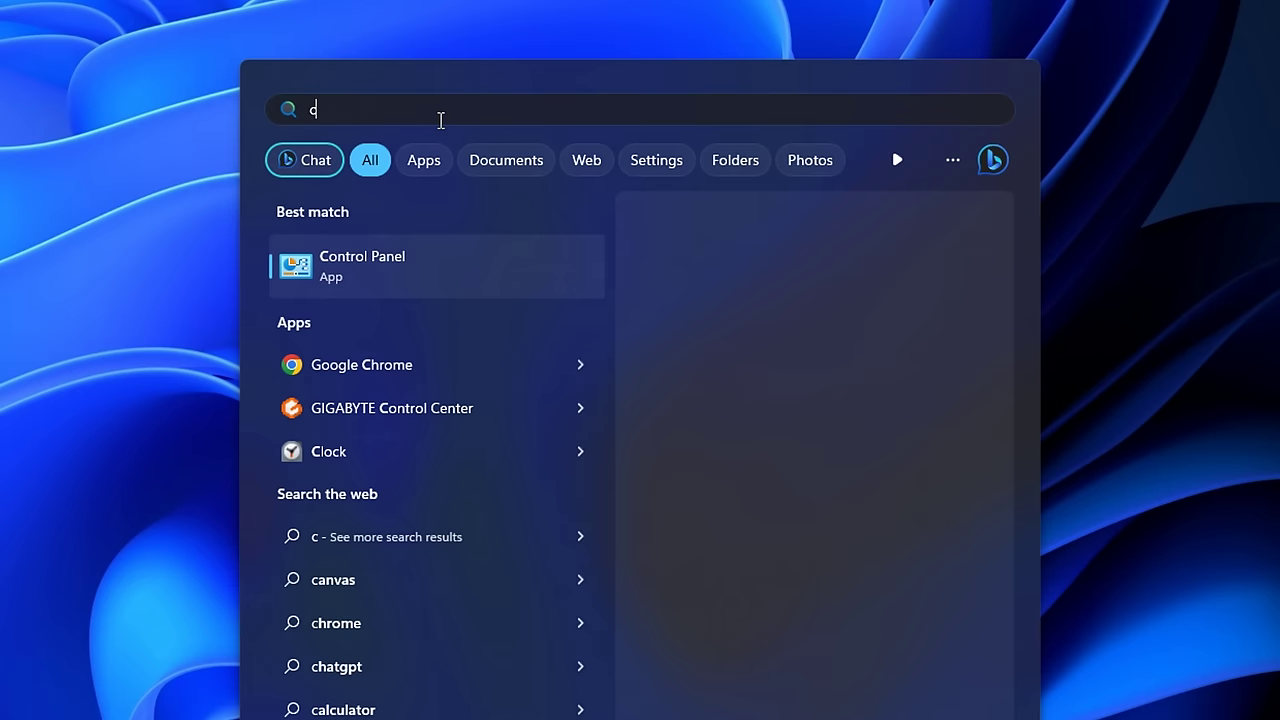
pyautogui.write('ontrol panel')
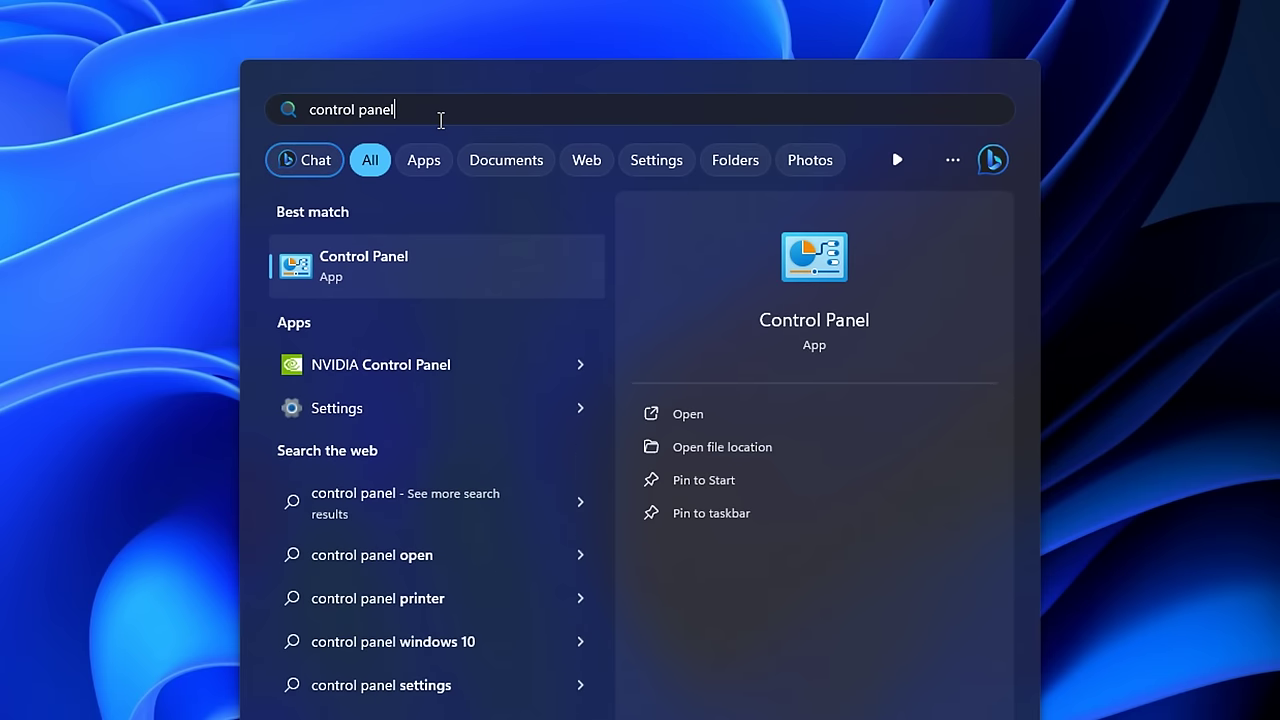
pyautogui.click(498, 282)
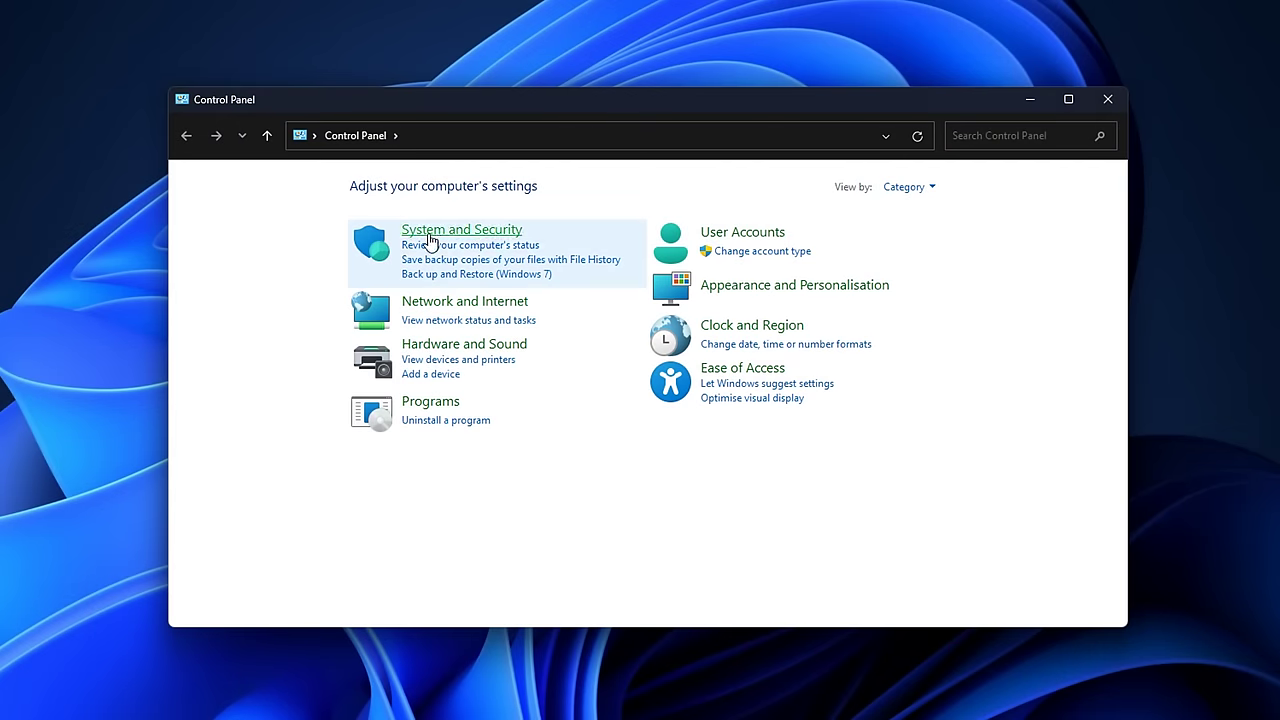
pyautogui.click(516, 236)
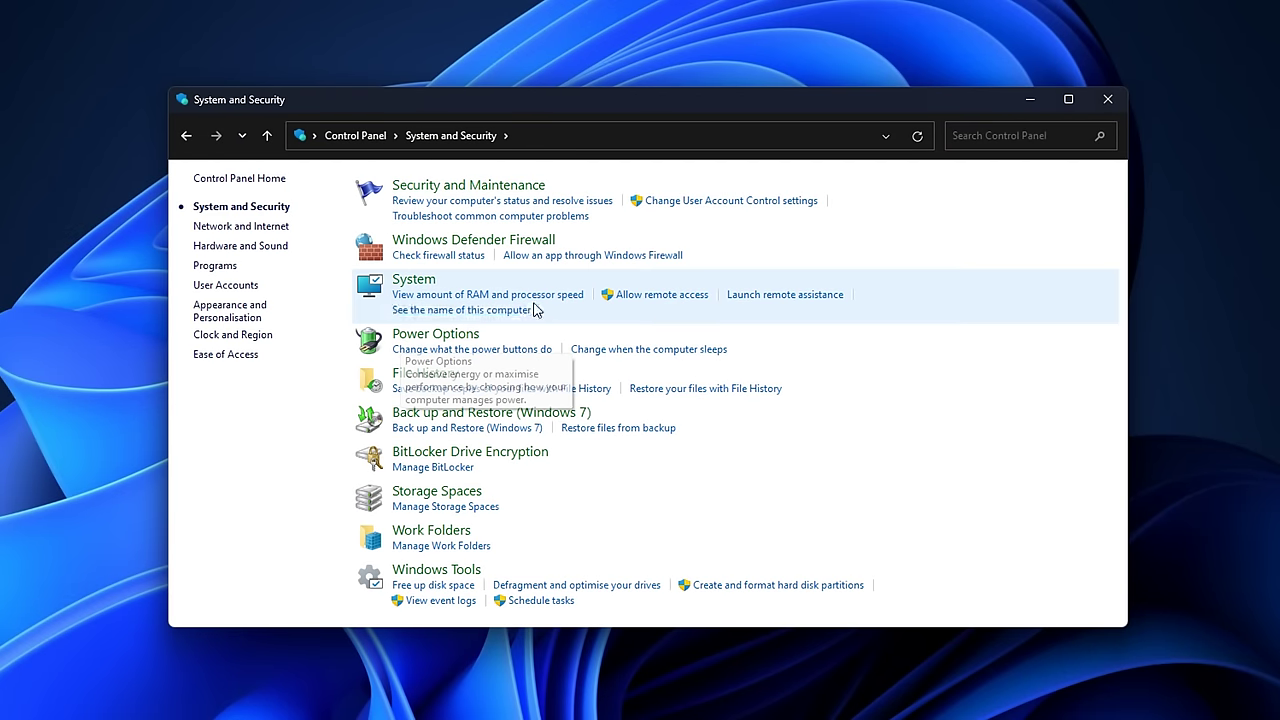
# Untick Turn on fast start-up in the power buttons shut-down settings
pyautogui.click(474, 341)
pyautogui.click(197, 202)
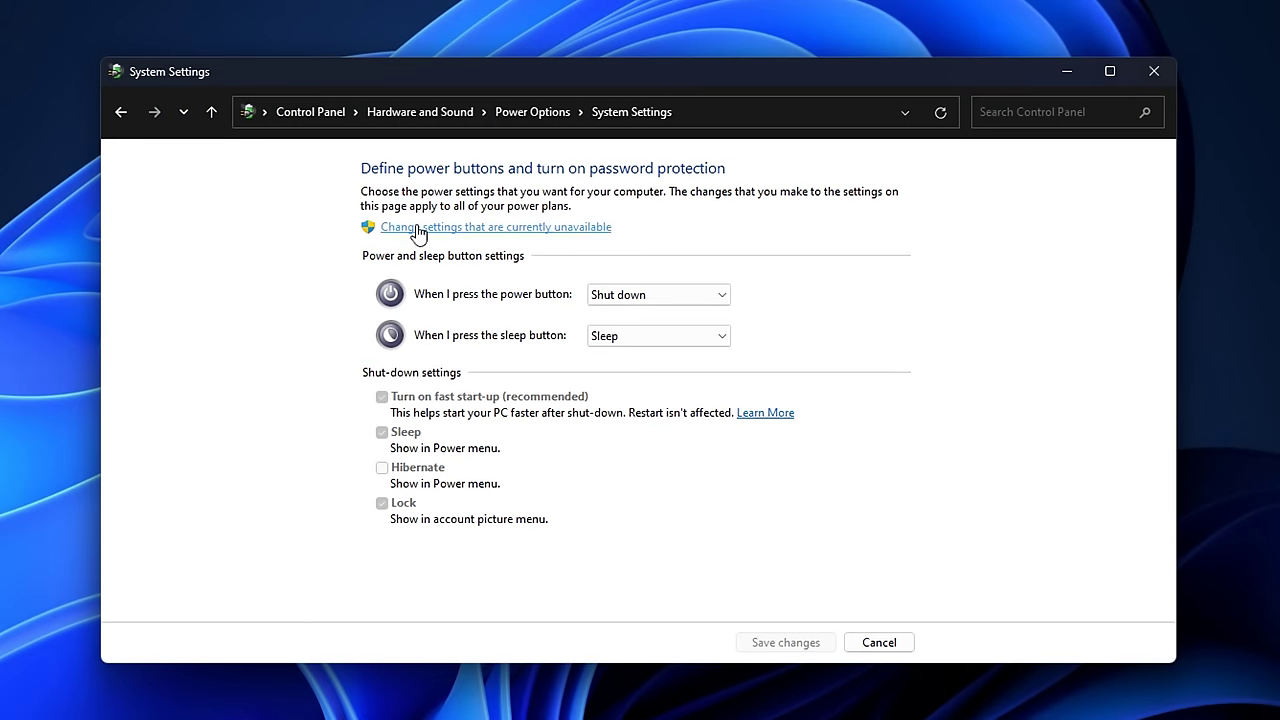
pyautogui.click(597, 228)
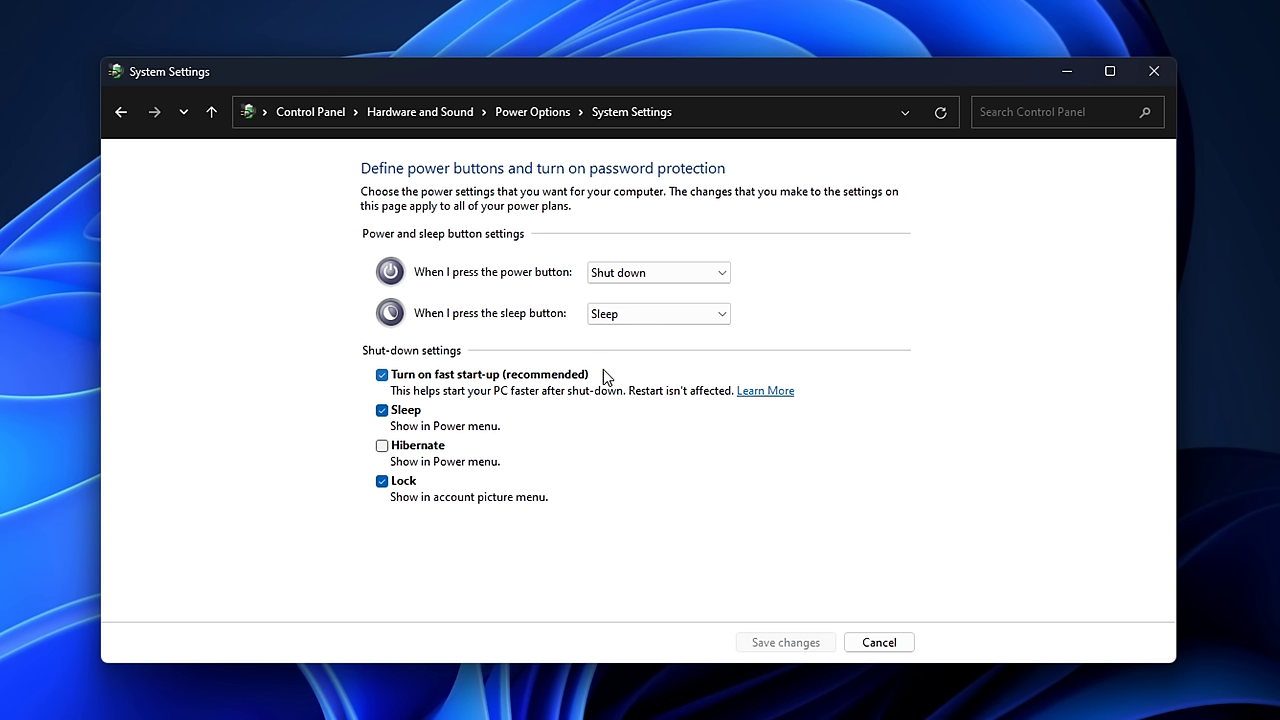
pyautogui.click(382, 376)
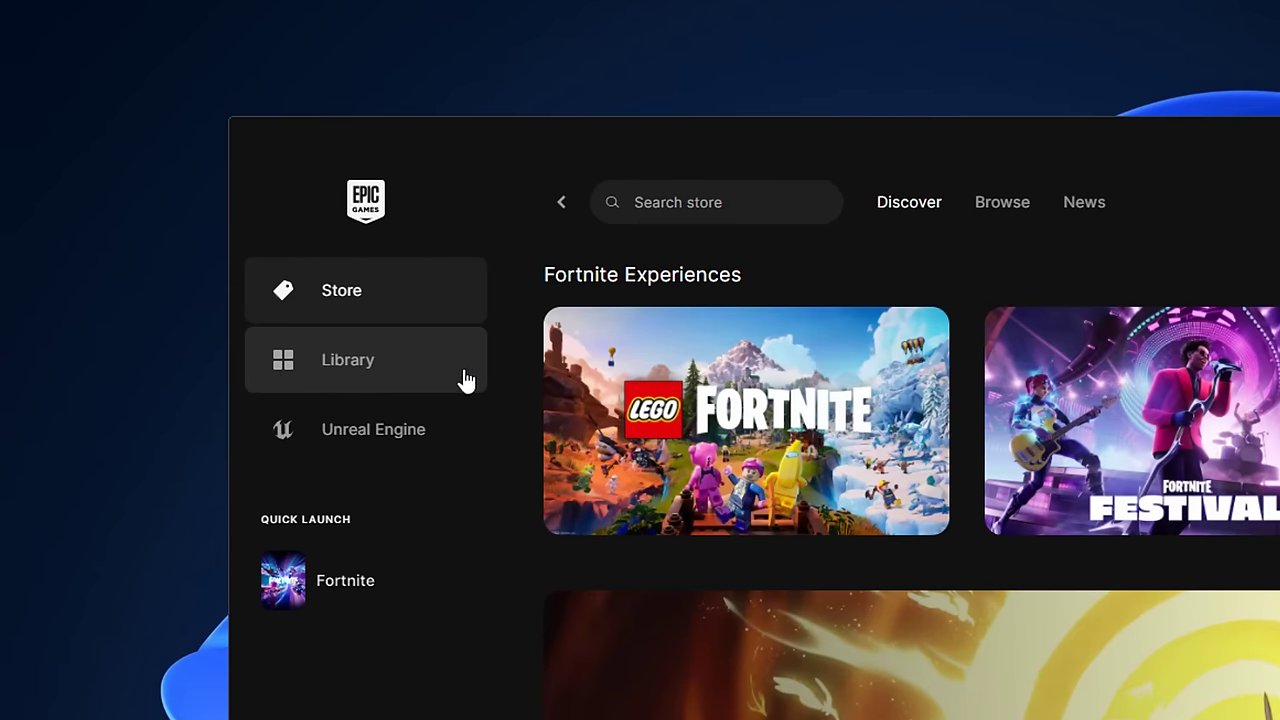
# Open Fortnite's install folder from its Manage settings in the Epic Games Launcher library
pyautogui.click(465, 380)
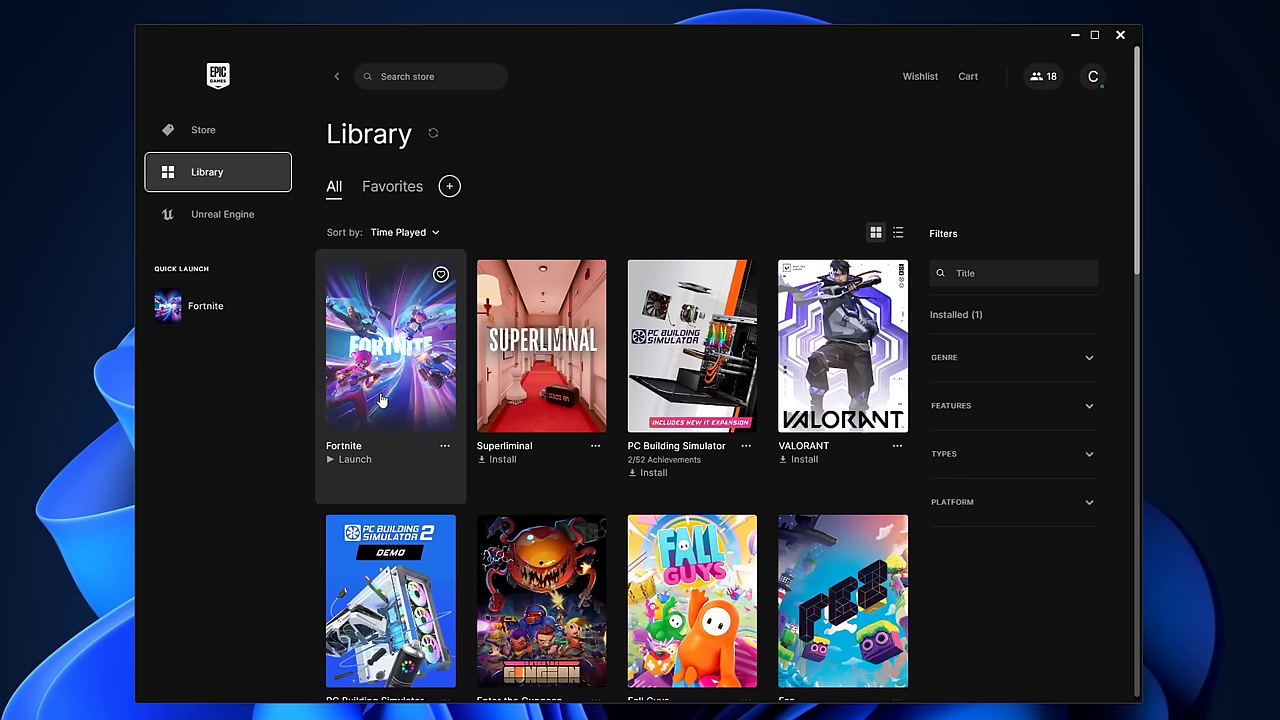
pyautogui.click(445, 448)
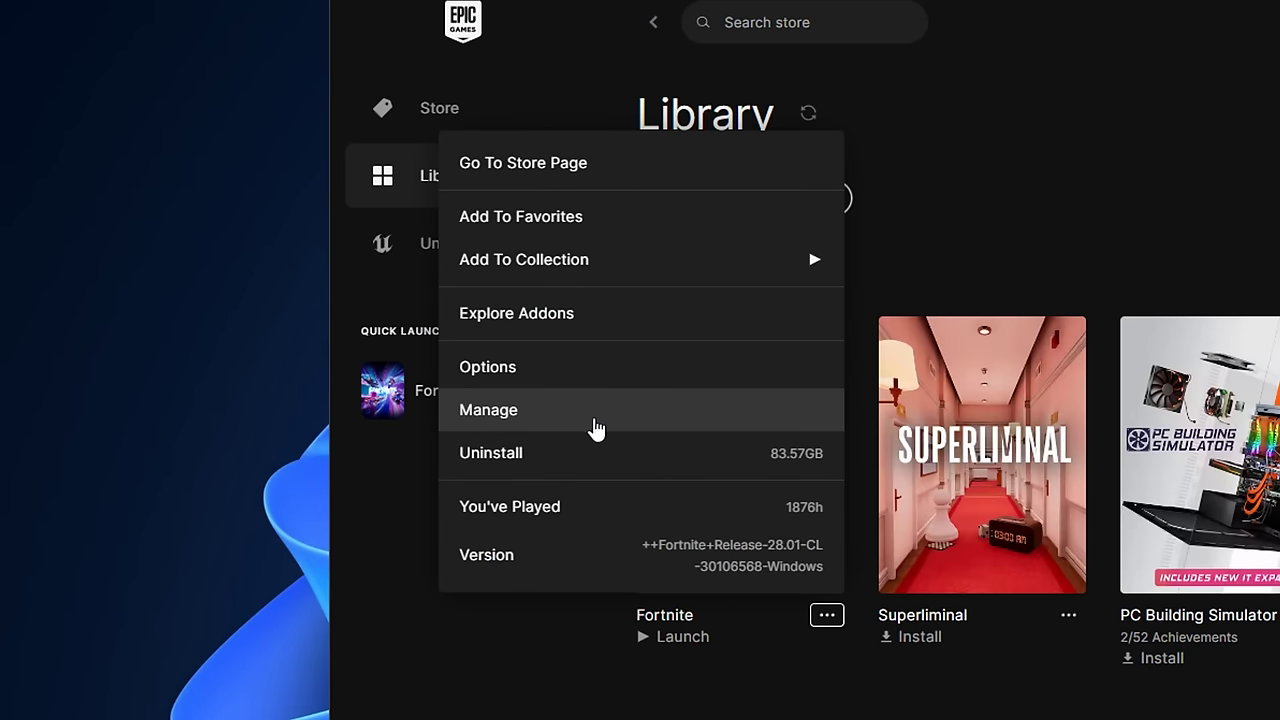
pyautogui.click(657, 420)
pyautogui.moveTo(452, 418); pyautogui.dragTo(516, 421)
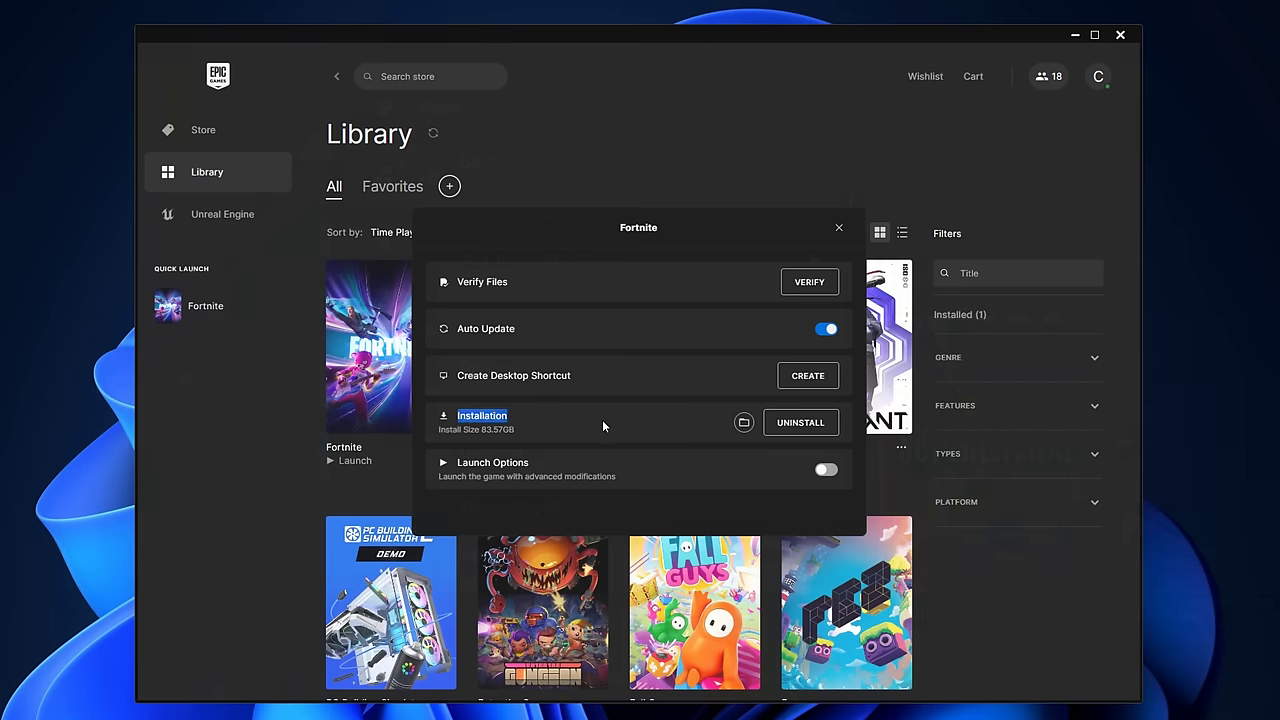
pyautogui.click(744, 423)
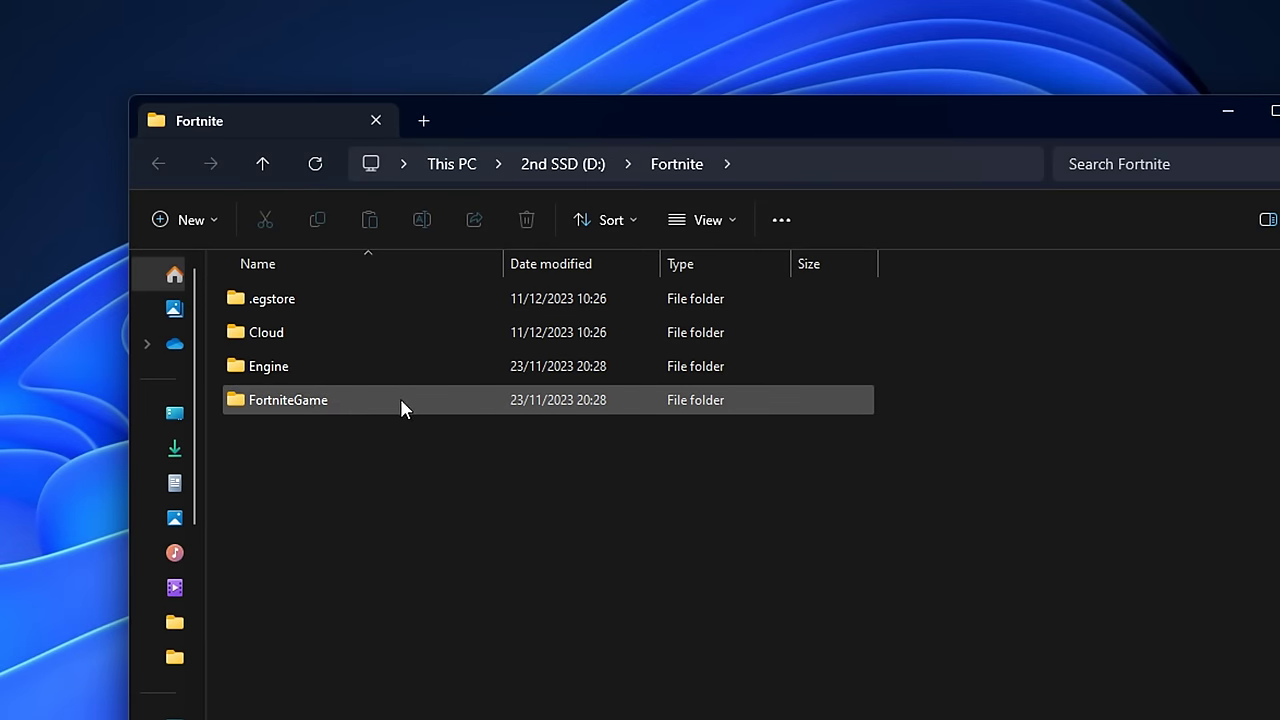
# Open Properties for FortniteClient-Win64-Shipping in the FortniteGame\Binaries\Win64 folder
pyautogui.doubleClick(405, 401)
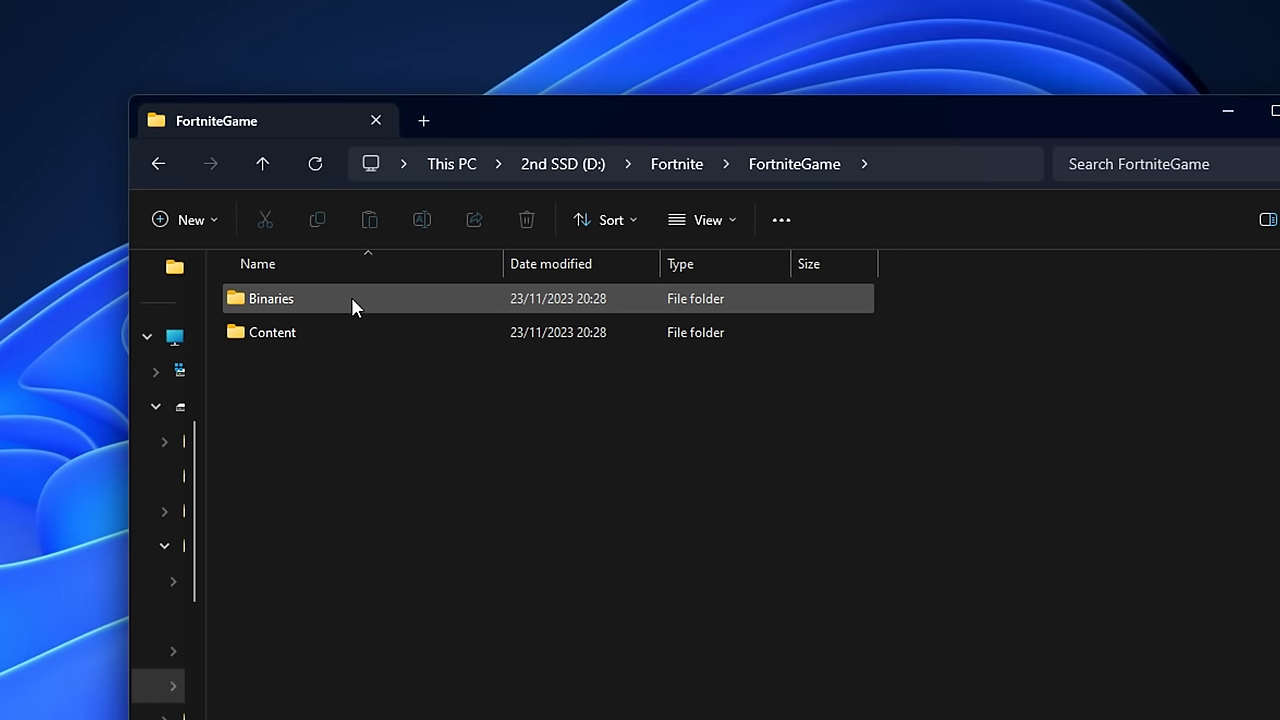
pyautogui.doubleClick(404, 298)
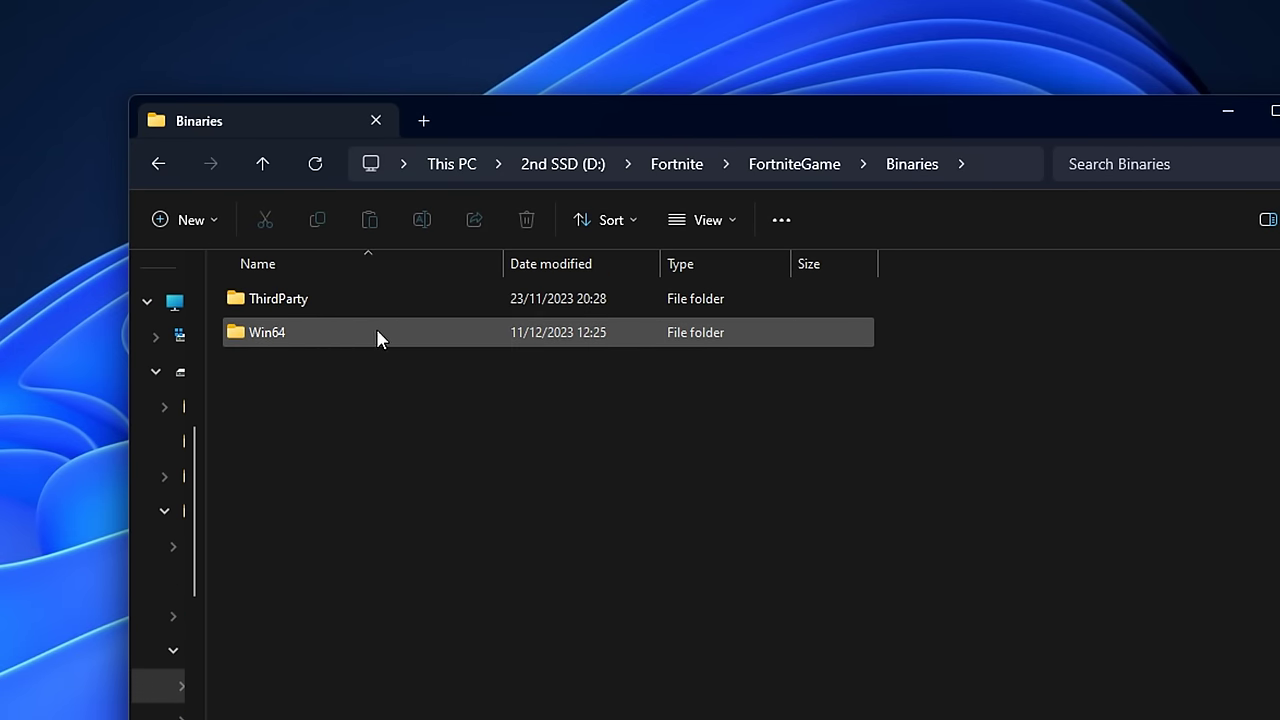
pyautogui.doubleClick(376, 332)
pyautogui.scroll(-10, 424, 355)
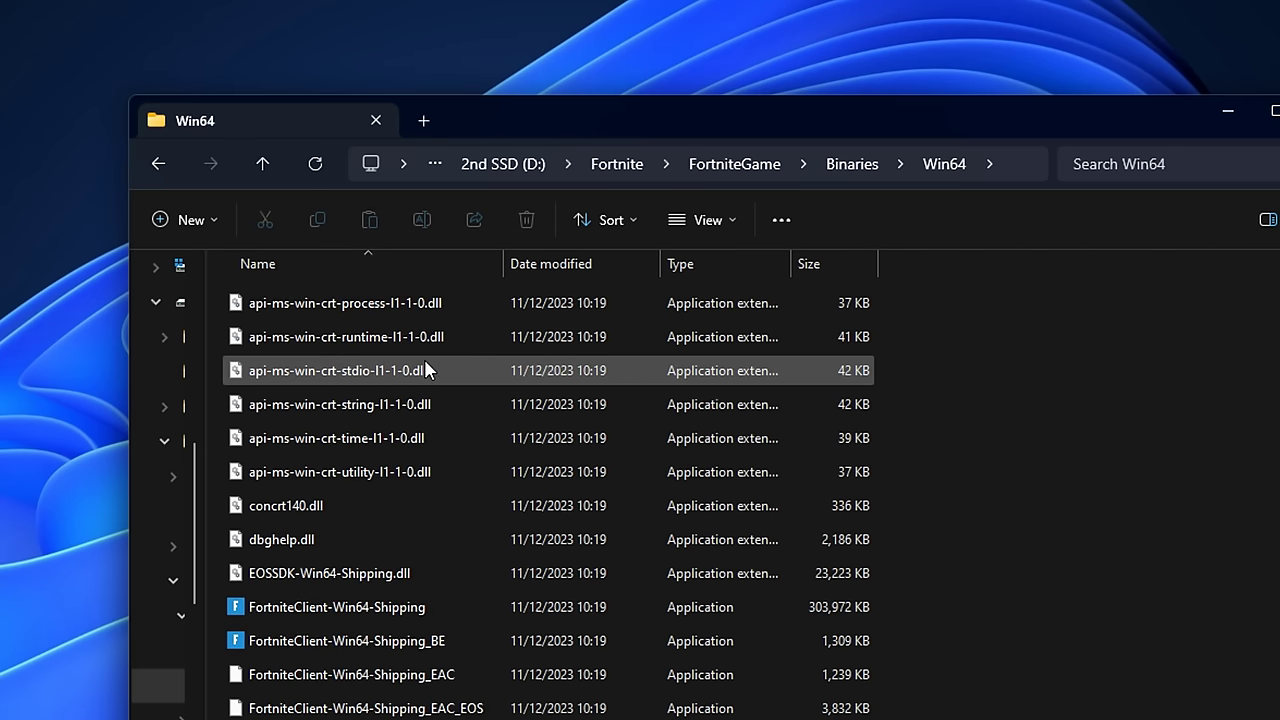
pyautogui.scroll(-1, 424, 358)
pyautogui.click(255, 508)
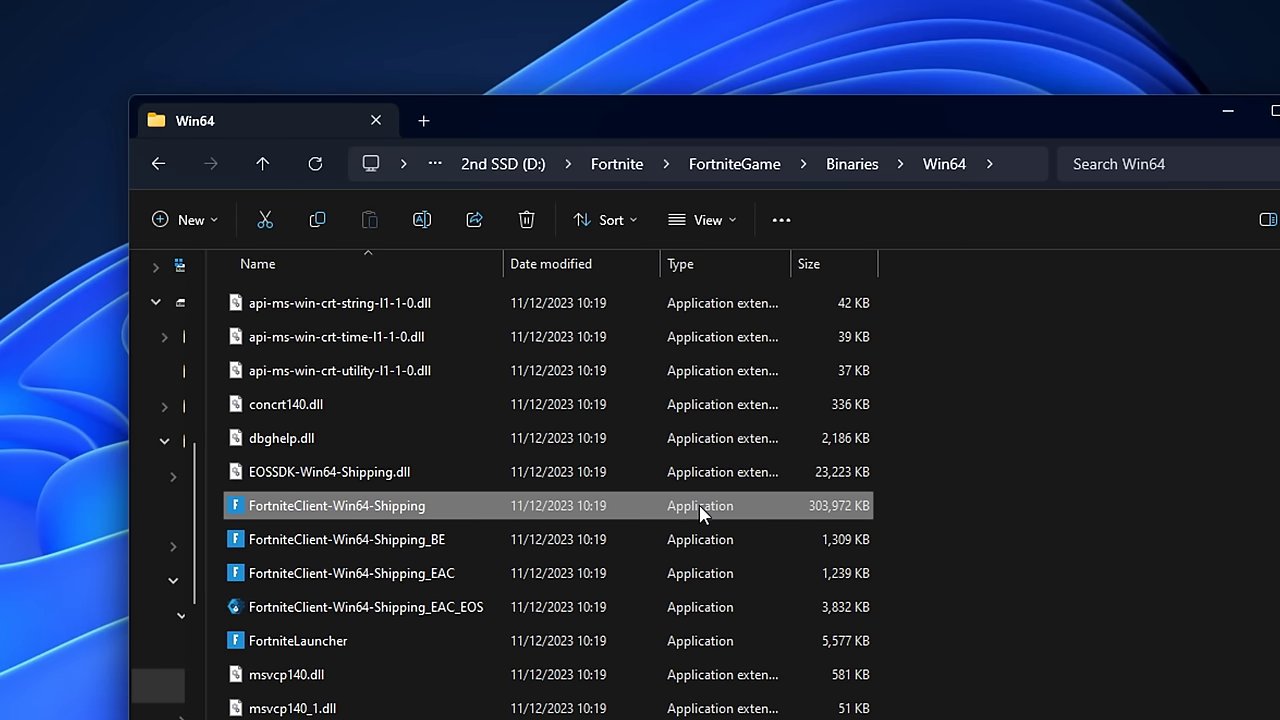
pyautogui.rightClick(765, 500)
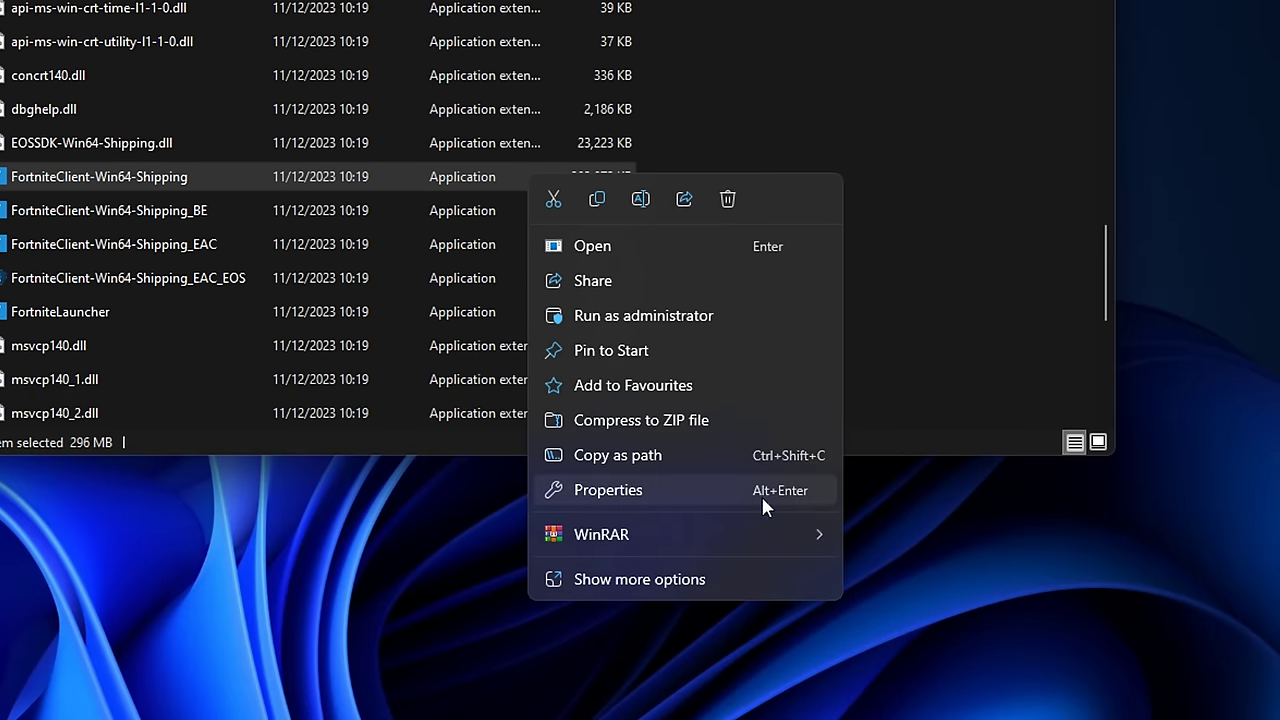
pyautogui.click(607, 490)
# On the Compatibility tab, override high DPI scaling with scaling performed by Application
pyautogui.click(643, 135)
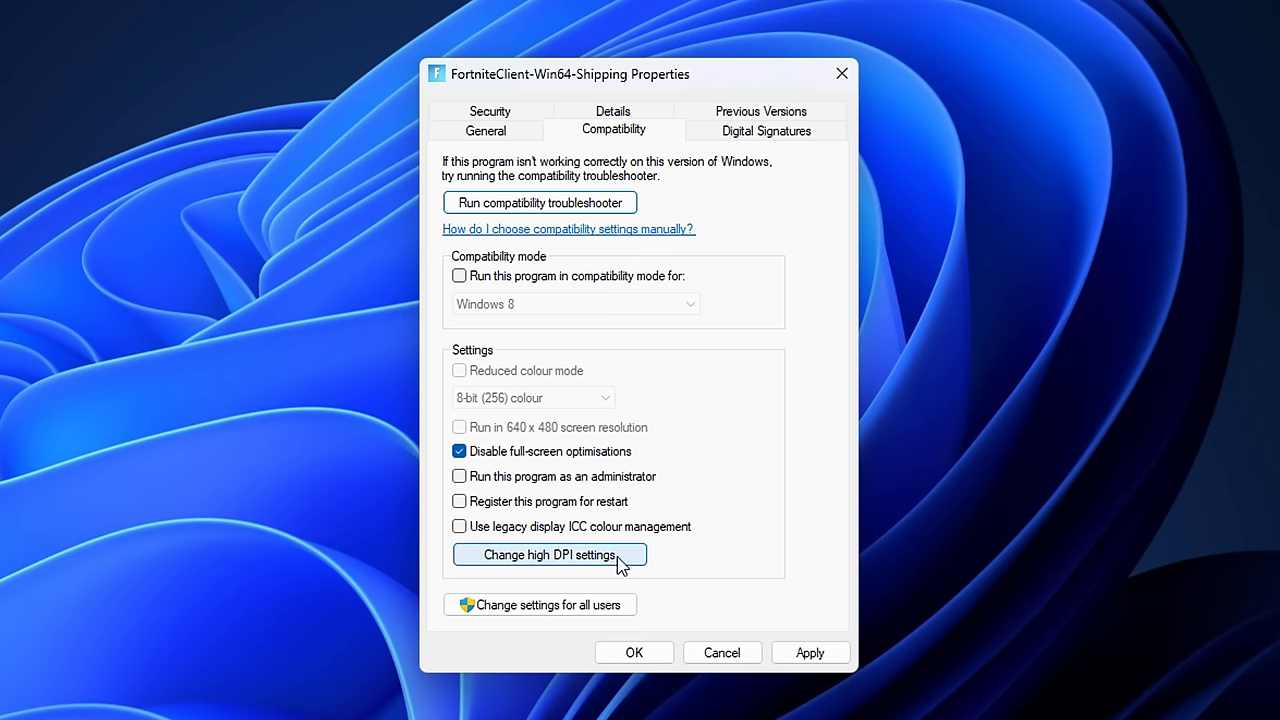
pyautogui.click(617, 557)
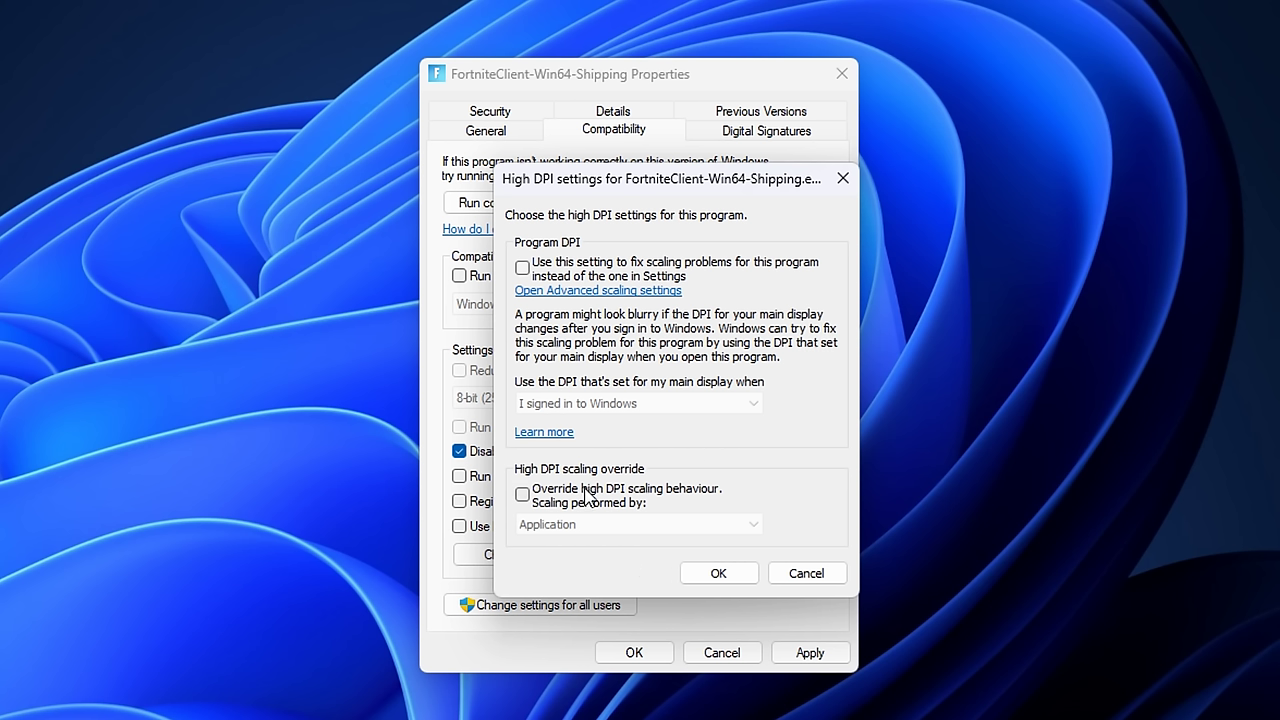
pyautogui.click(522, 495)
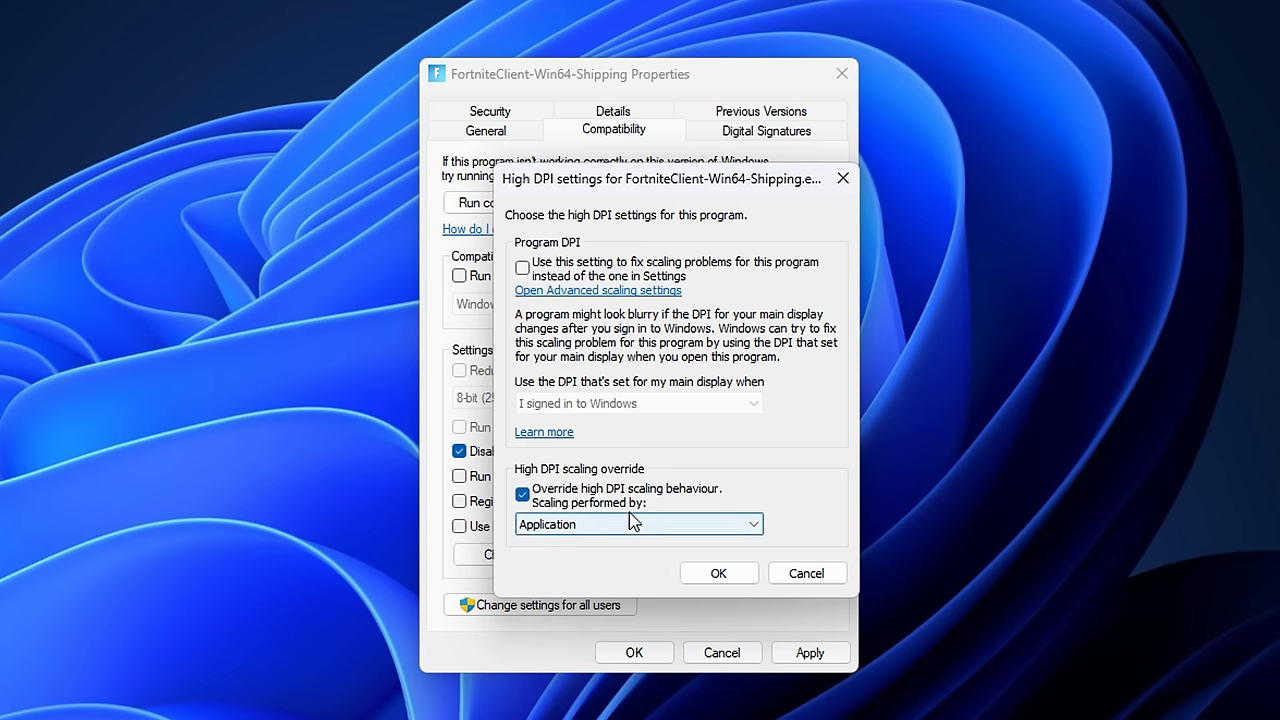
pyautogui.click(594, 522)
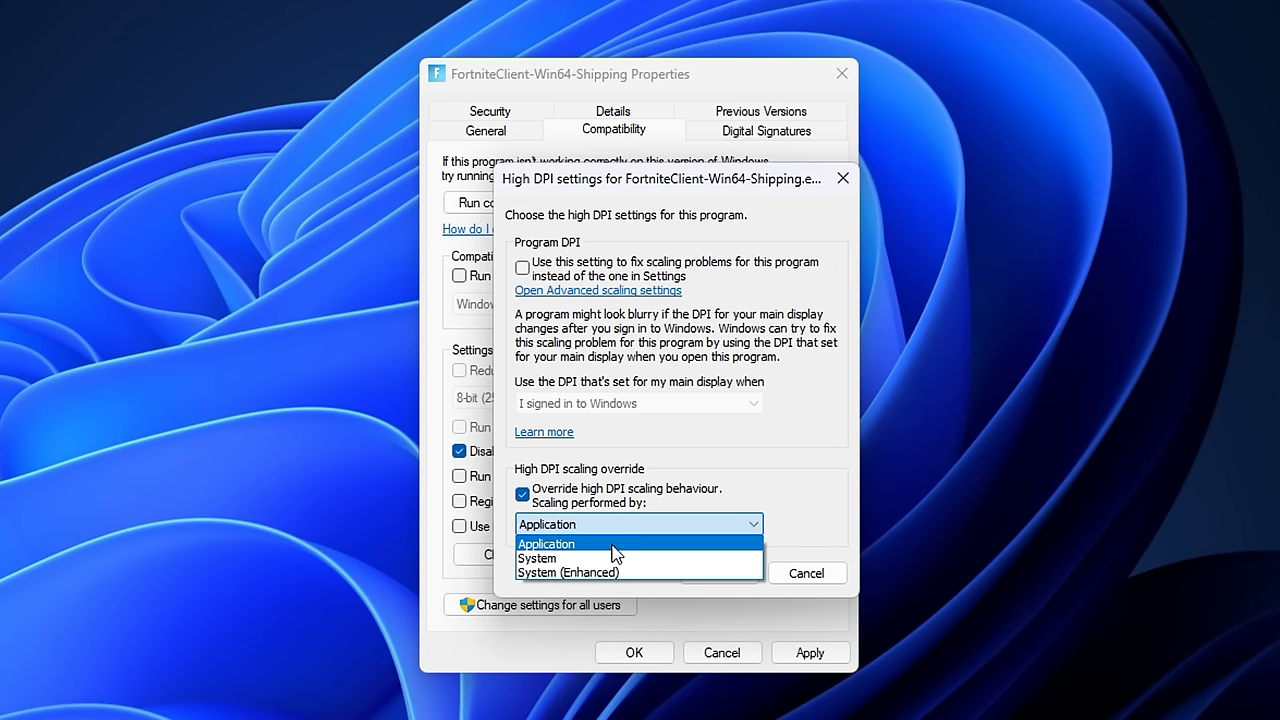
pyautogui.click(614, 546)
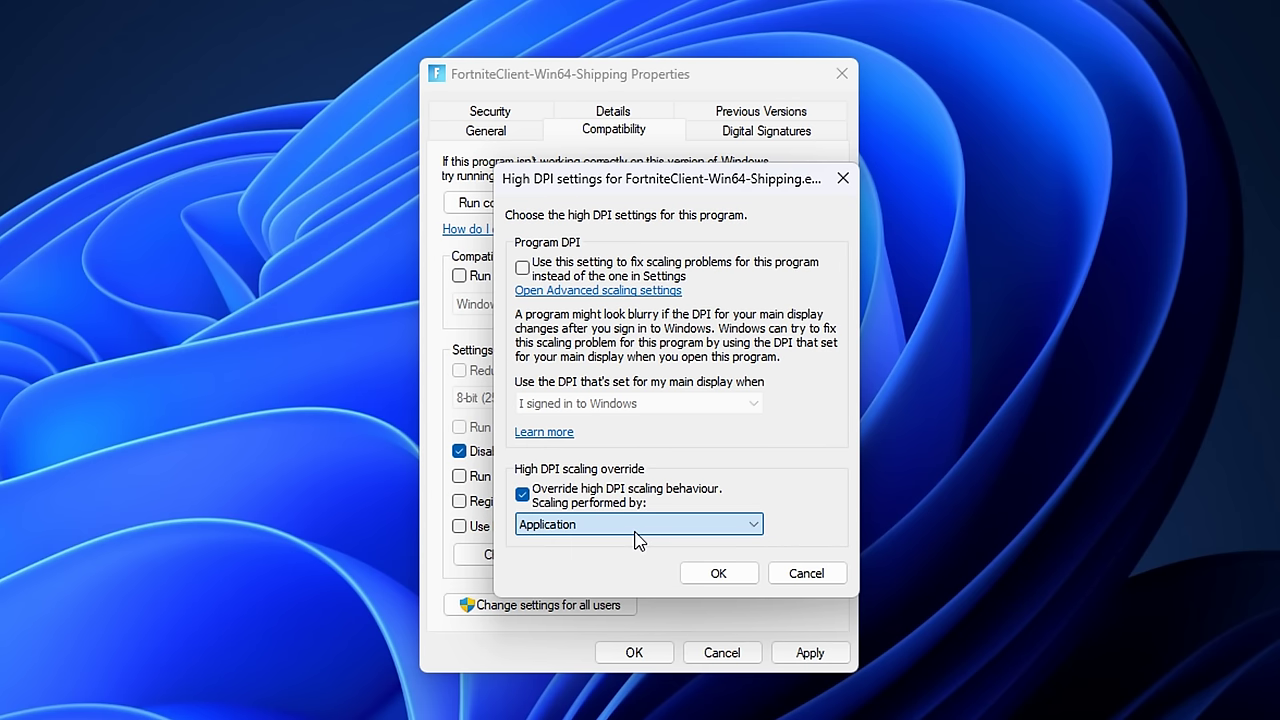
pyautogui.click(719, 573)
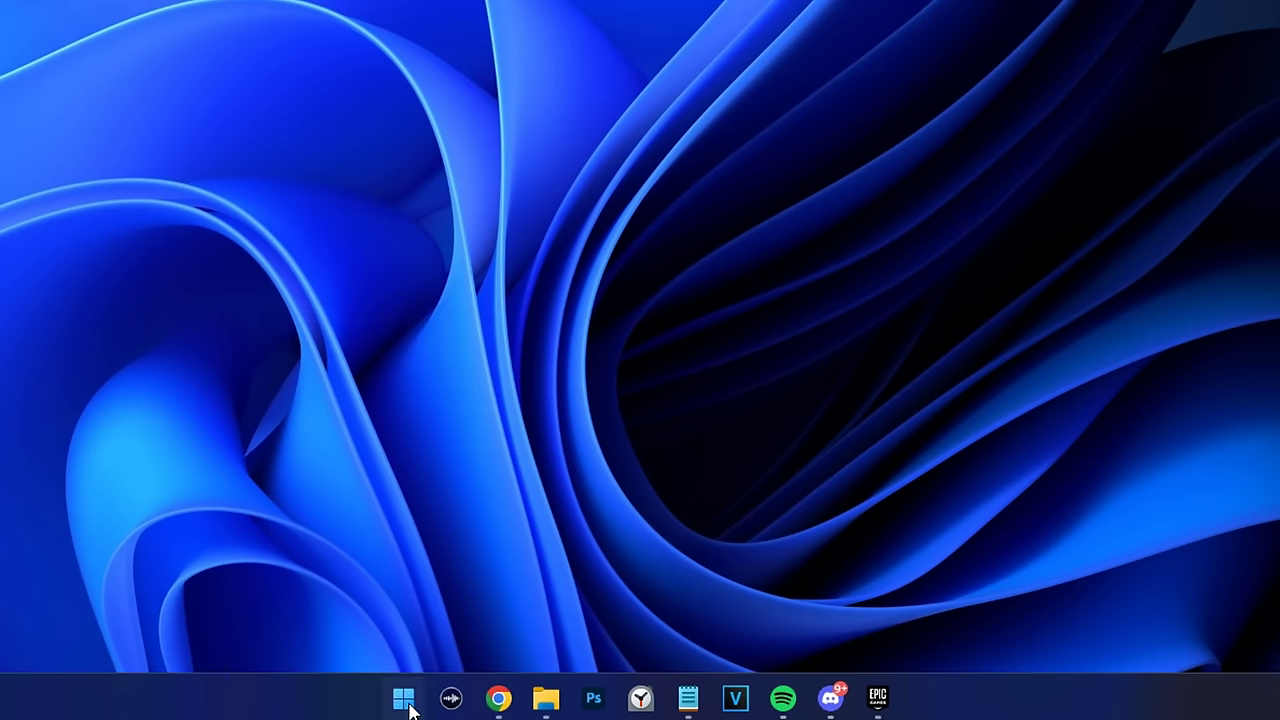
# Search for cmd and run Command Prompt as administrator
pyautogui.click(405, 700)
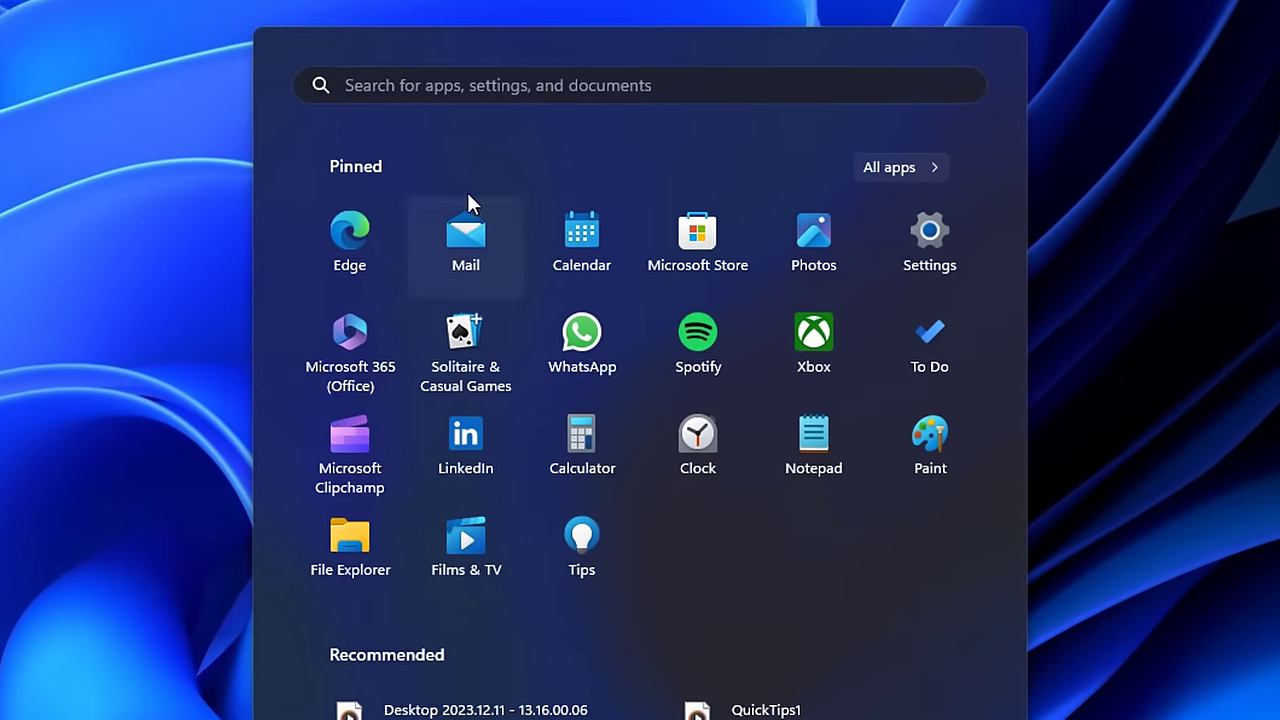
pyautogui.click(423, 86)
pyautogui.write('cm')
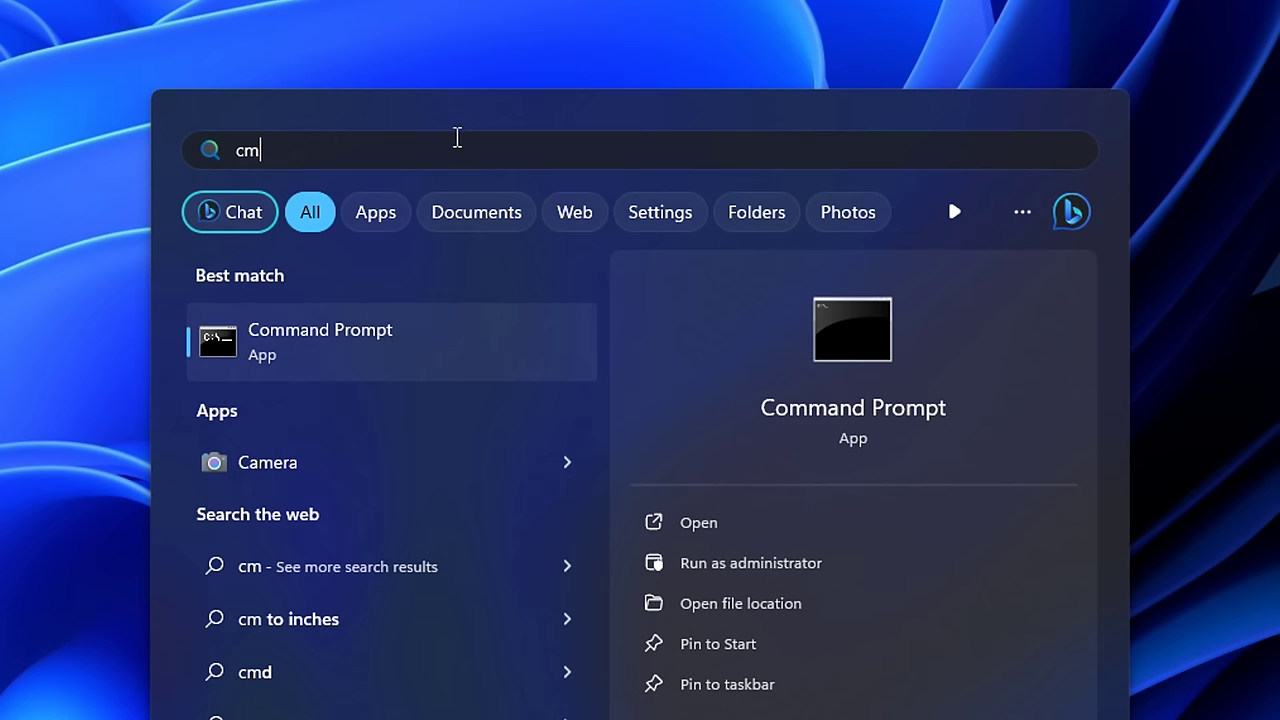
pyautogui.write('d')
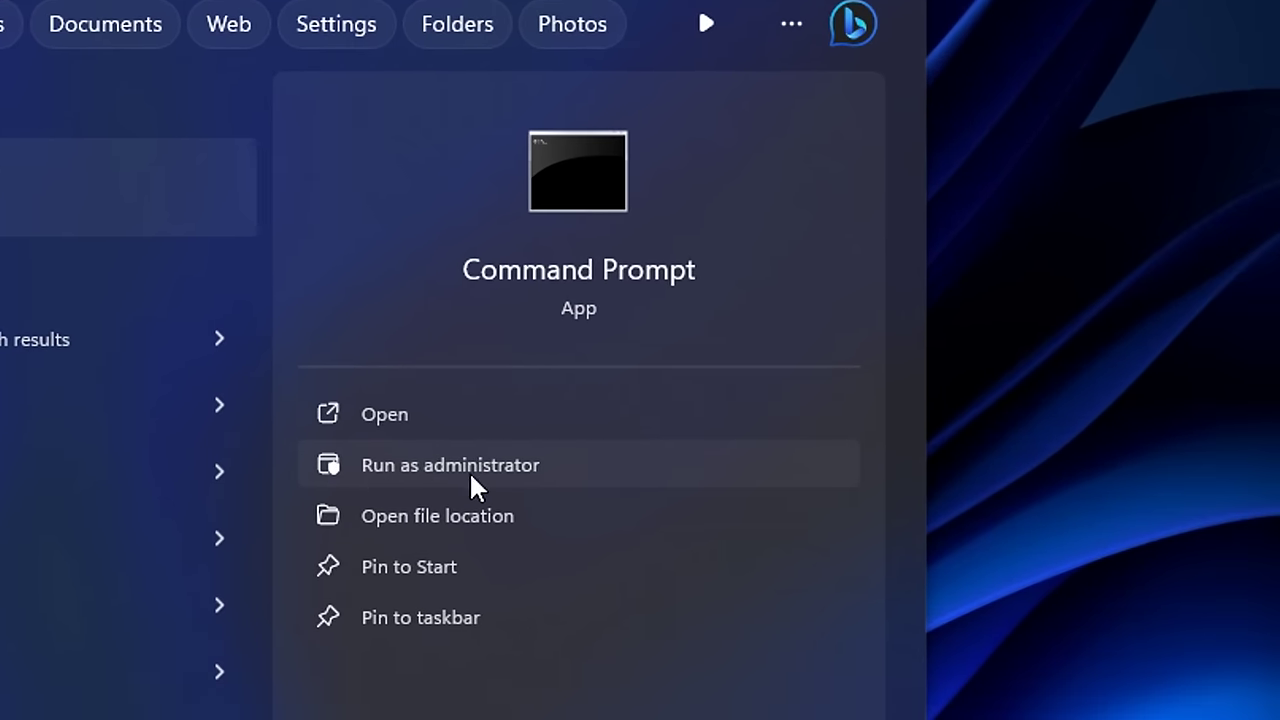
pyautogui.click(649, 476)
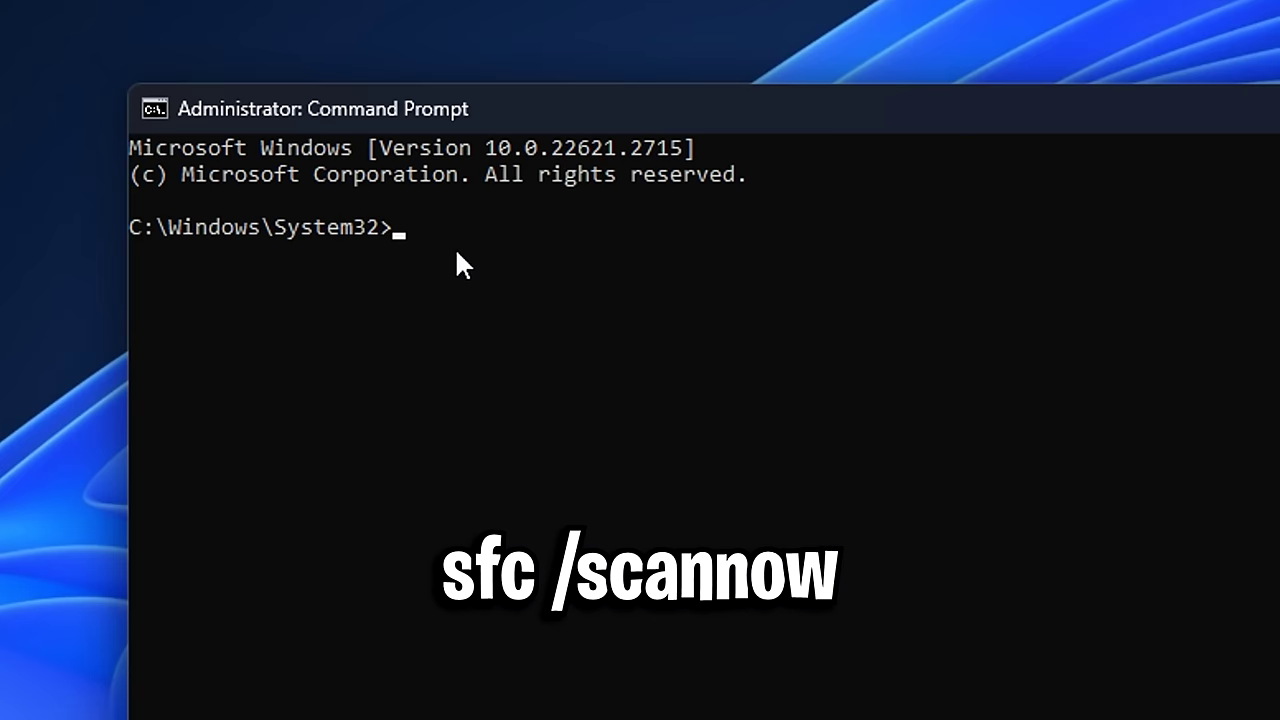
# Run sfc /scannow in Command Prompt to scan and repair system files
pyautogui.write('sfc /scannow')
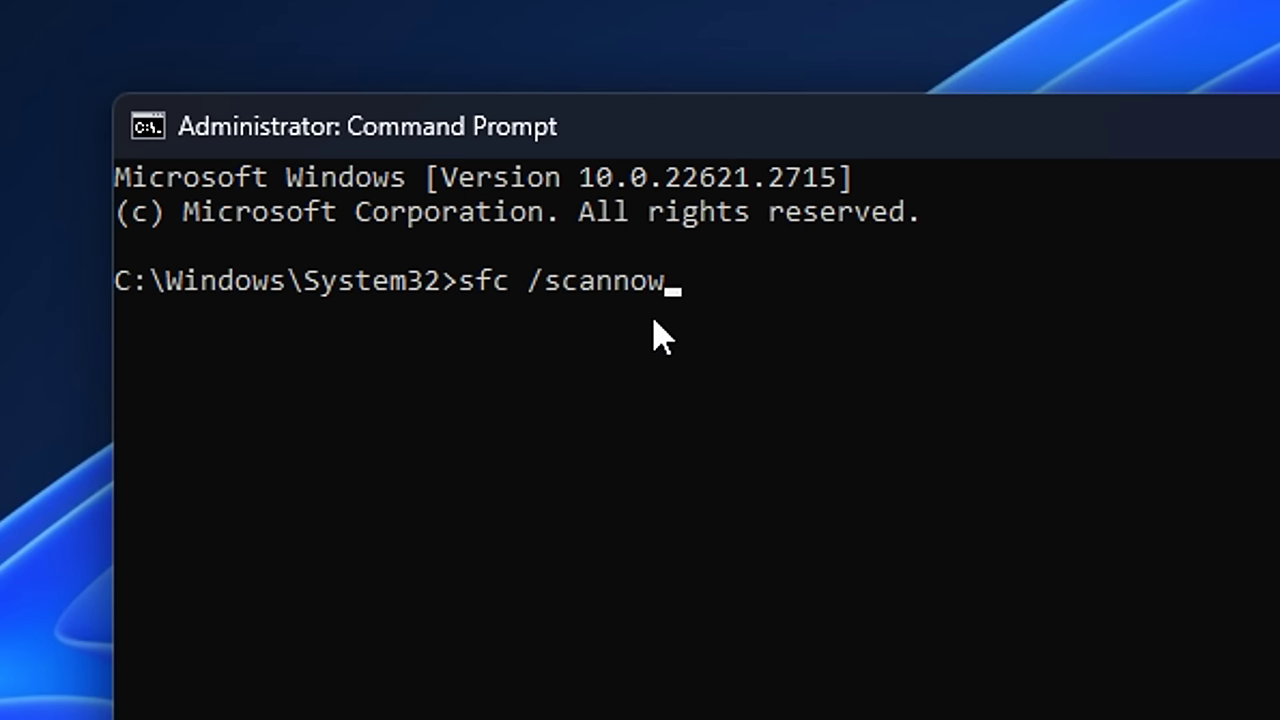
pyautogui.press('Return')
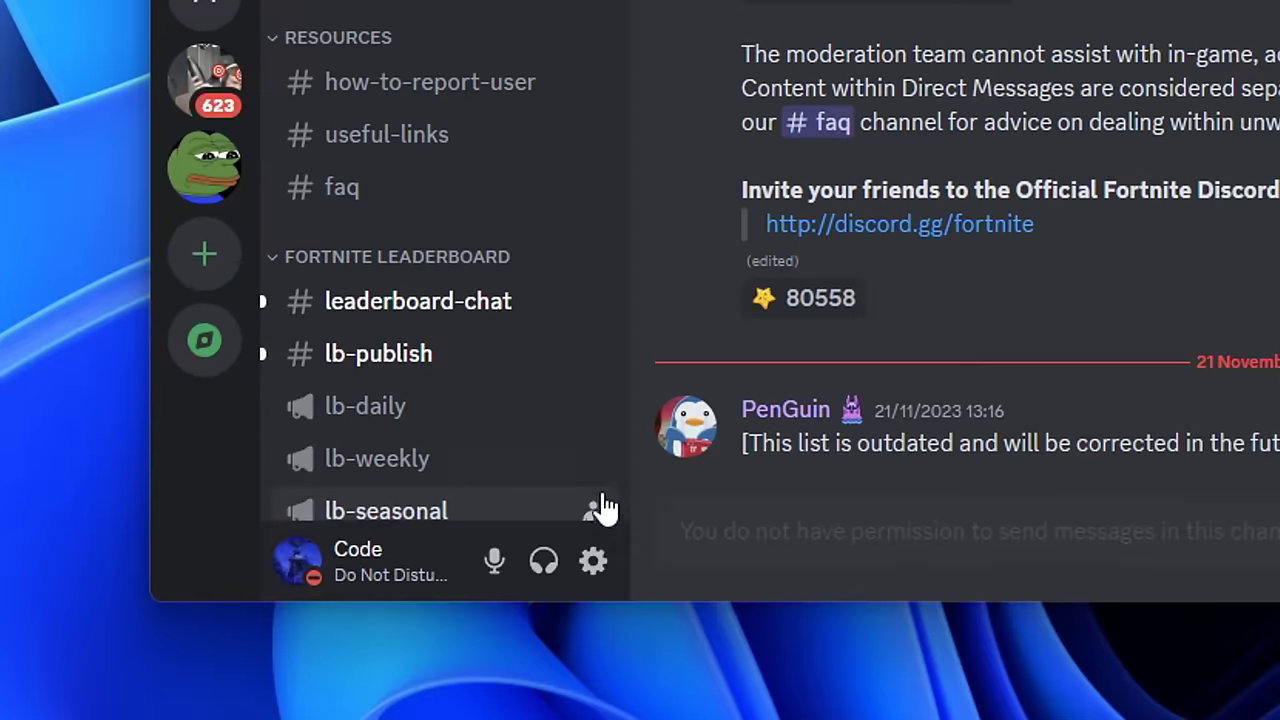
# Switch off Hardware Acceleration in Discord's Advanced settings and accept the relaunch
pyautogui.click(609, 491)
pyautogui.scroll(-3, 378, 215)
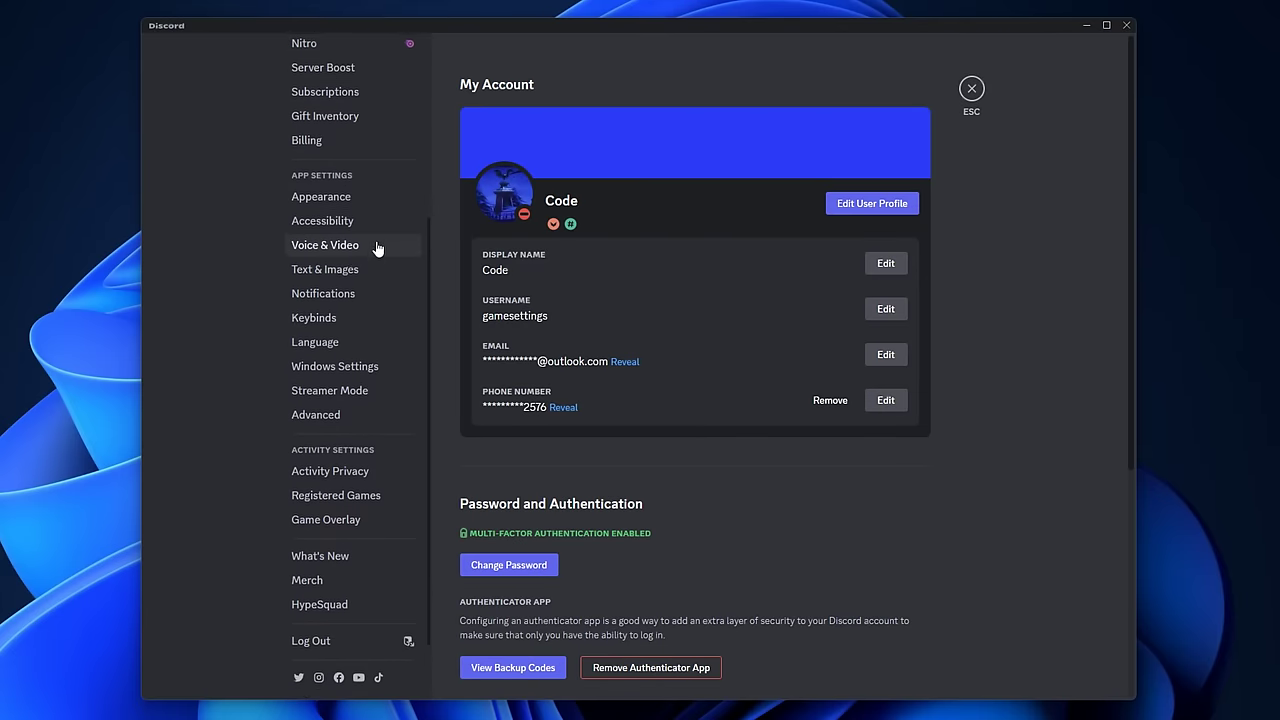
pyautogui.click(365, 348)
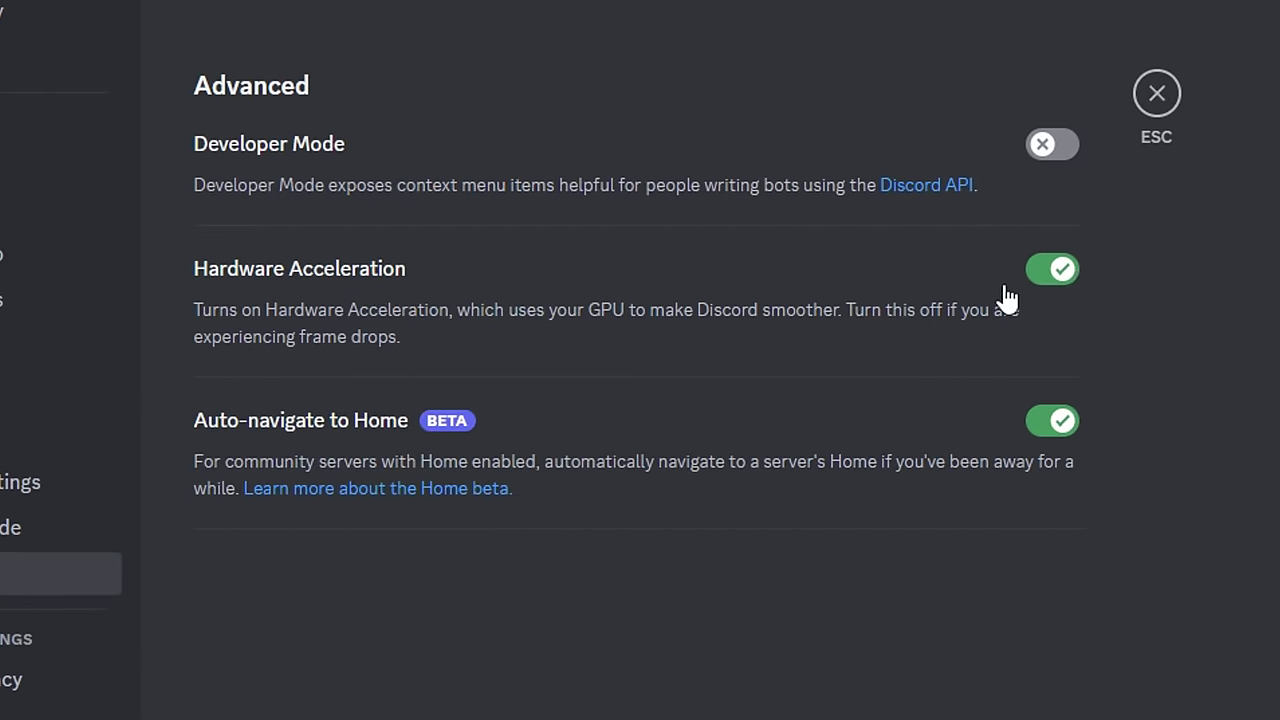
pyautogui.click(1068, 270)
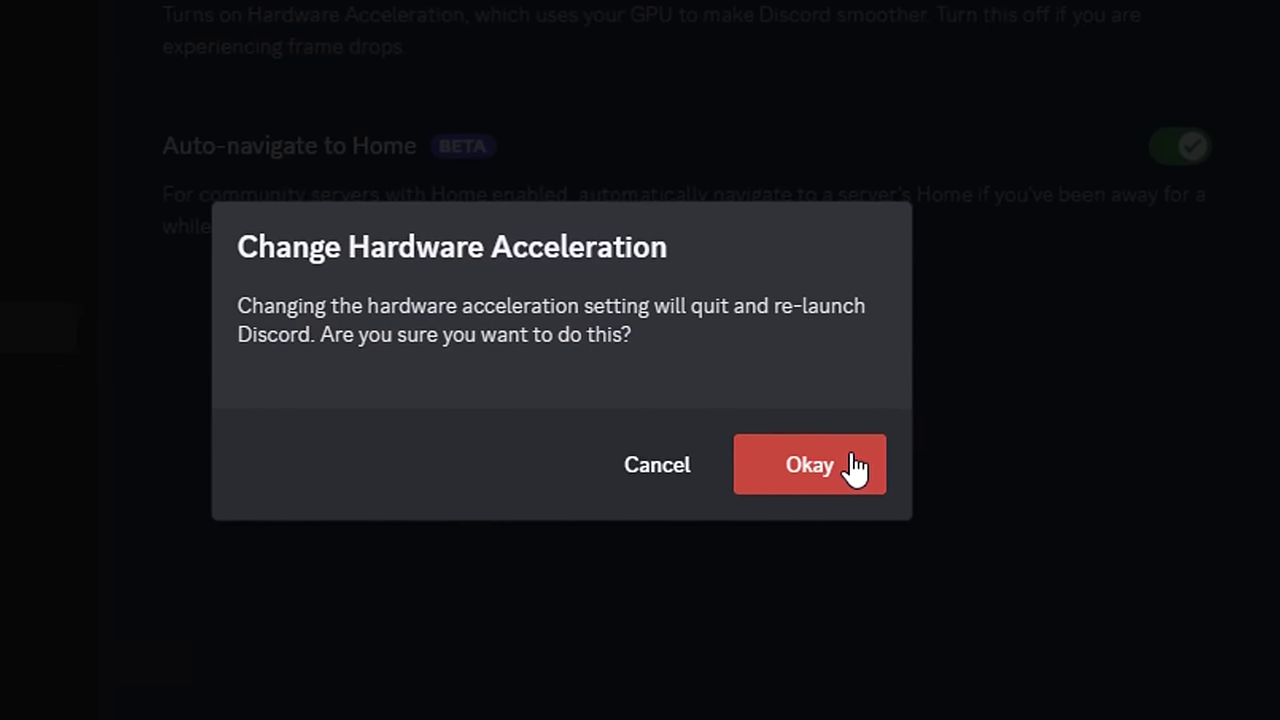
pyautogui.click(852, 466)
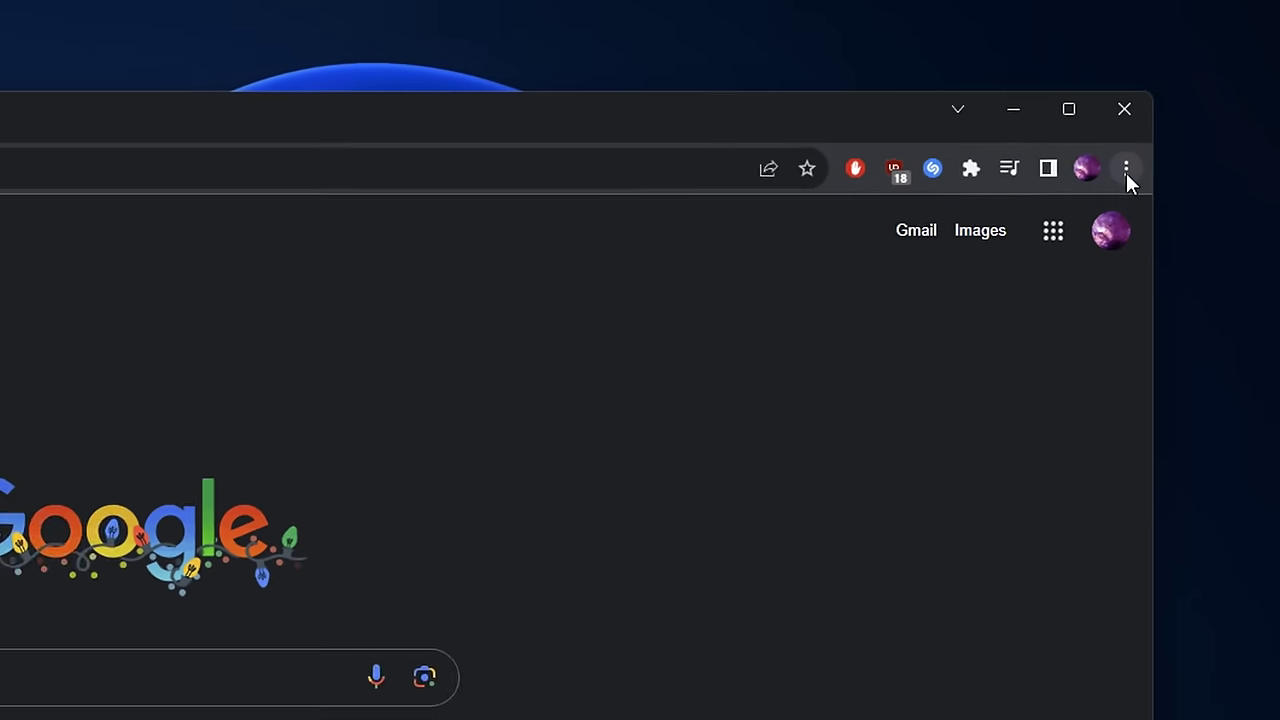
# Go to Chrome's Settings > System page where the hardware acceleration toggle is
pyautogui.click(1115, 190)
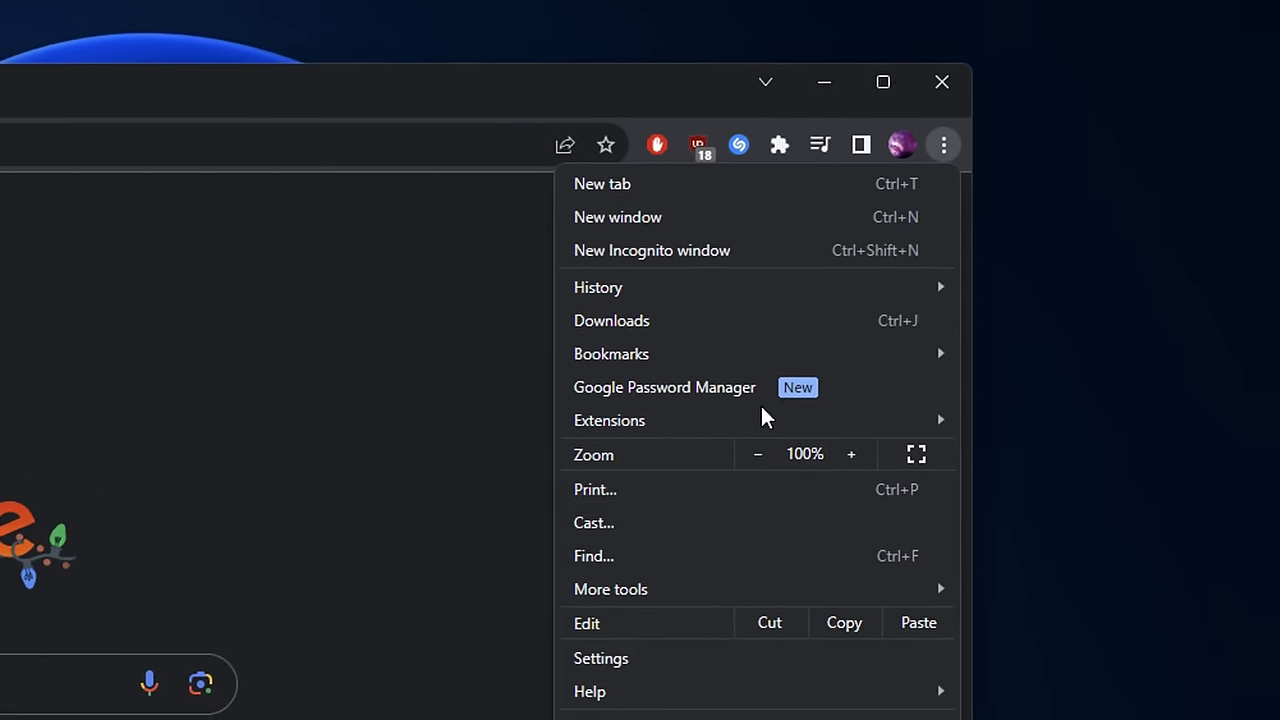
pyautogui.click(668, 612)
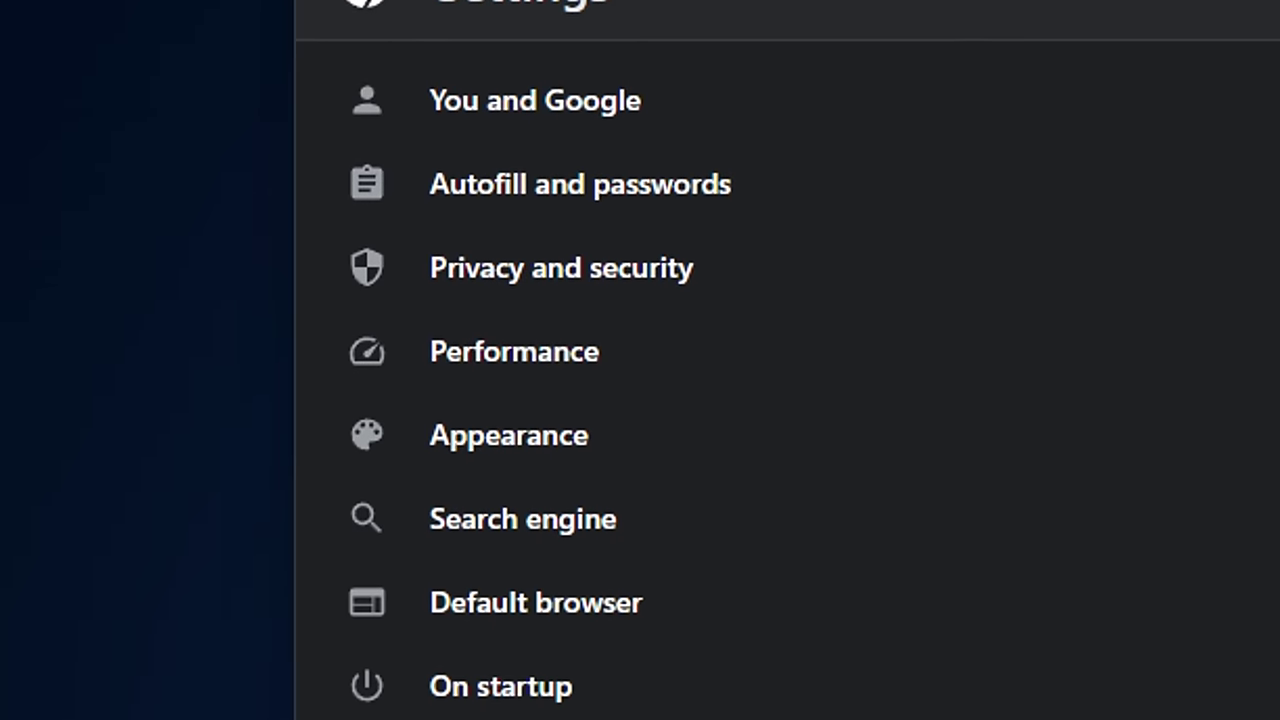
pyautogui.click(652, 290)
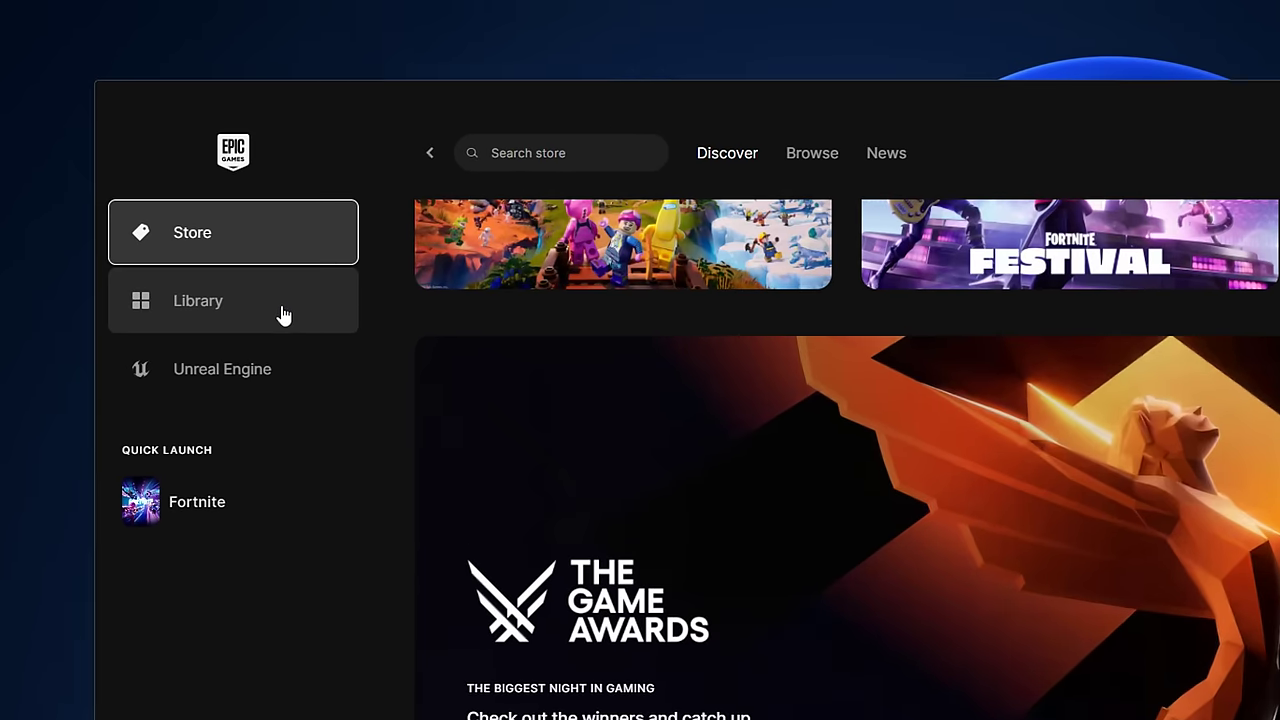
# Uncheck High Resolution Textures and DirectX 12 Shaders in Fortnite's installation options, reducing storage to 46.32 GB
pyautogui.click(220, 198)
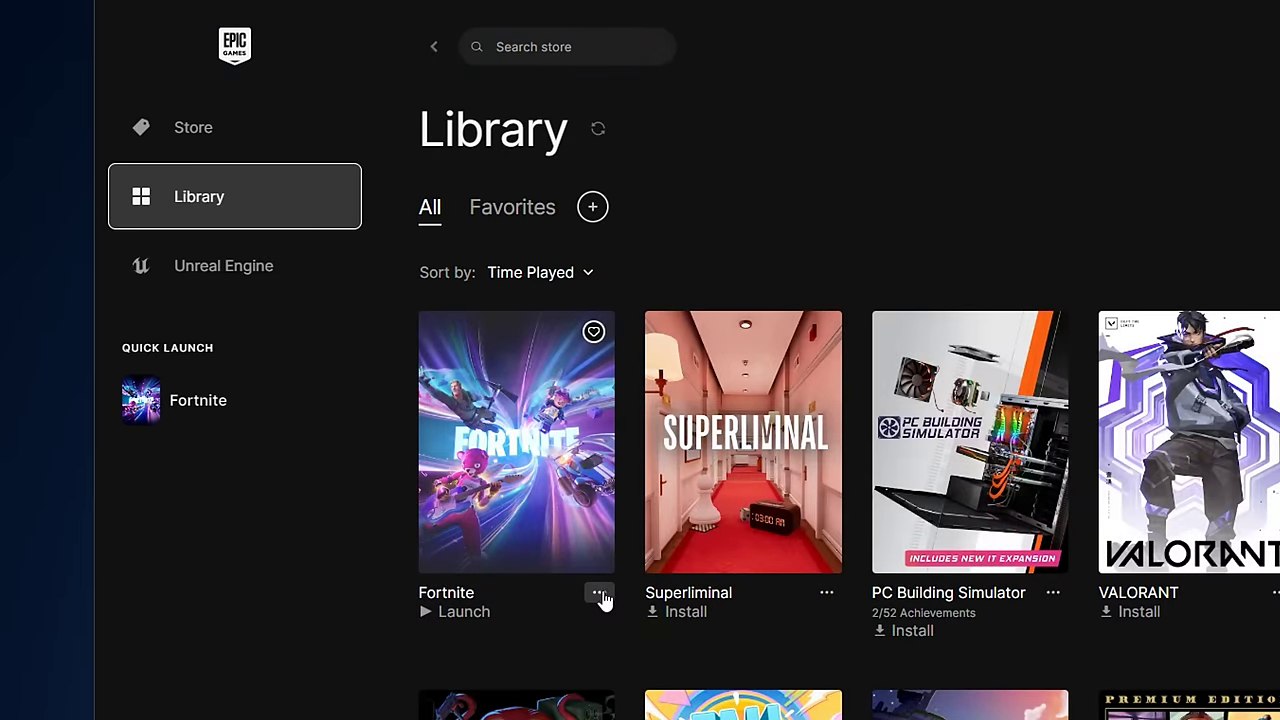
pyautogui.click(598, 595)
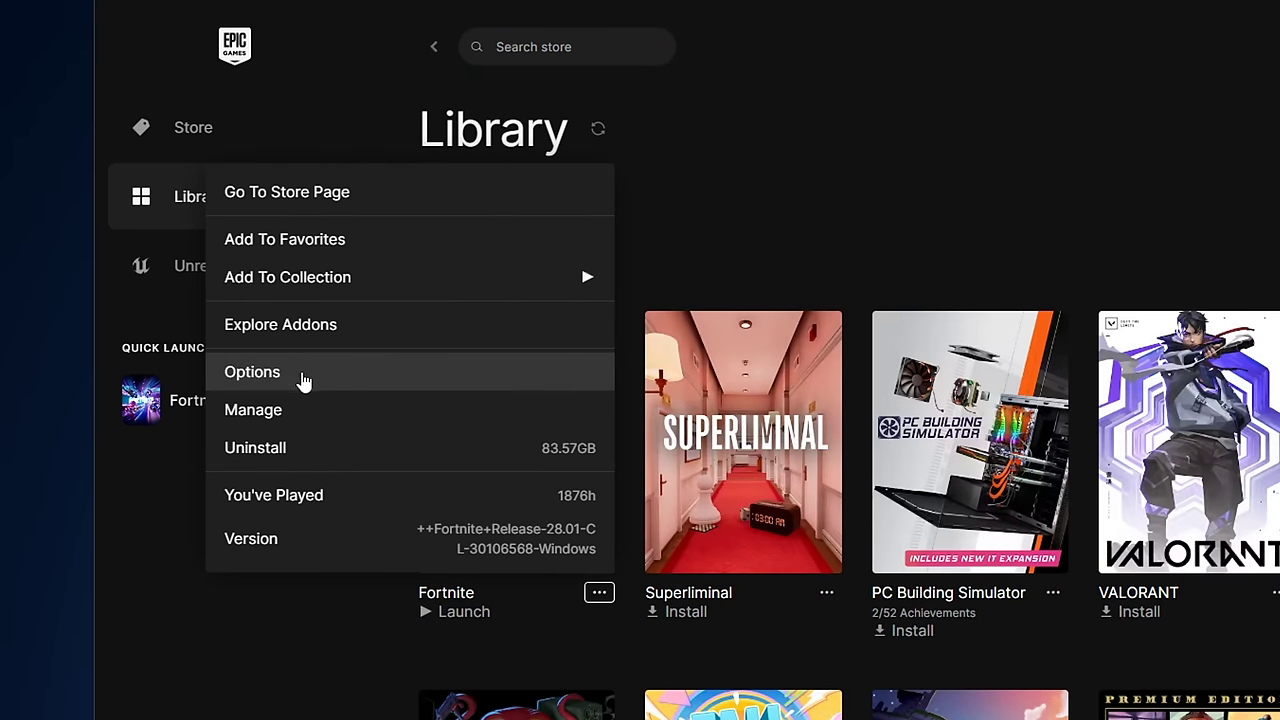
pyautogui.click(517, 378)
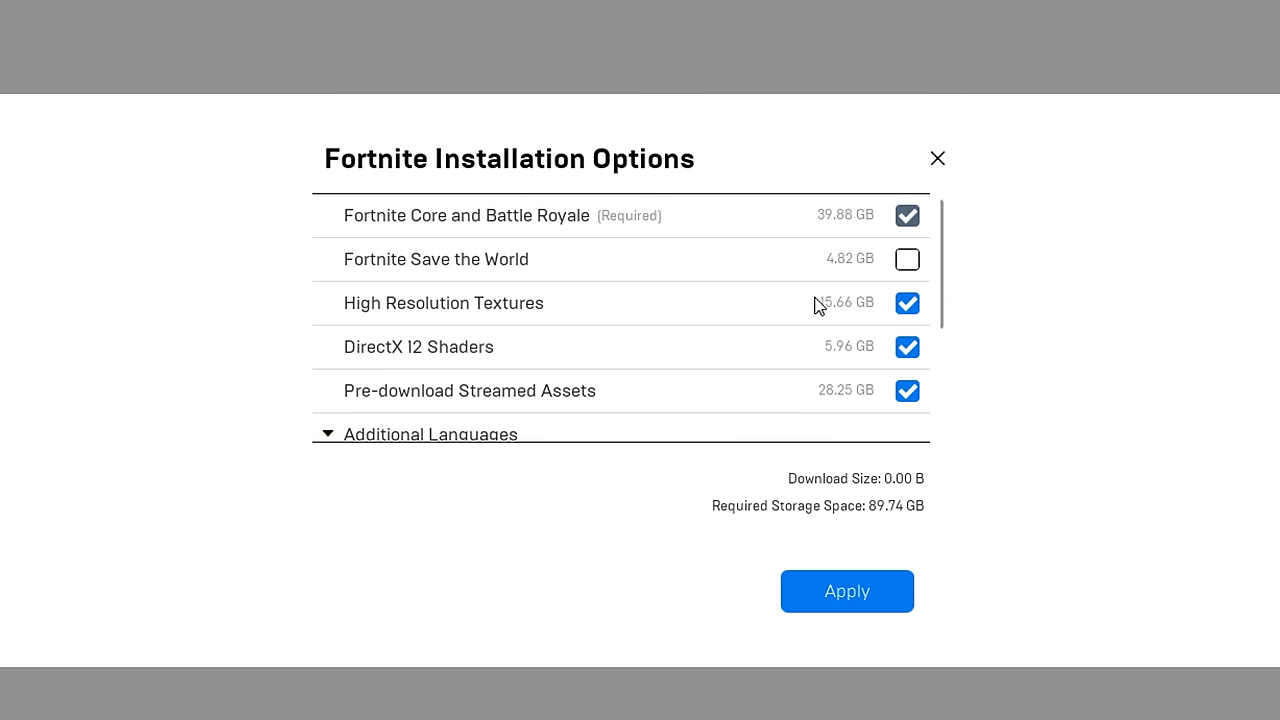
pyautogui.click(908, 305)
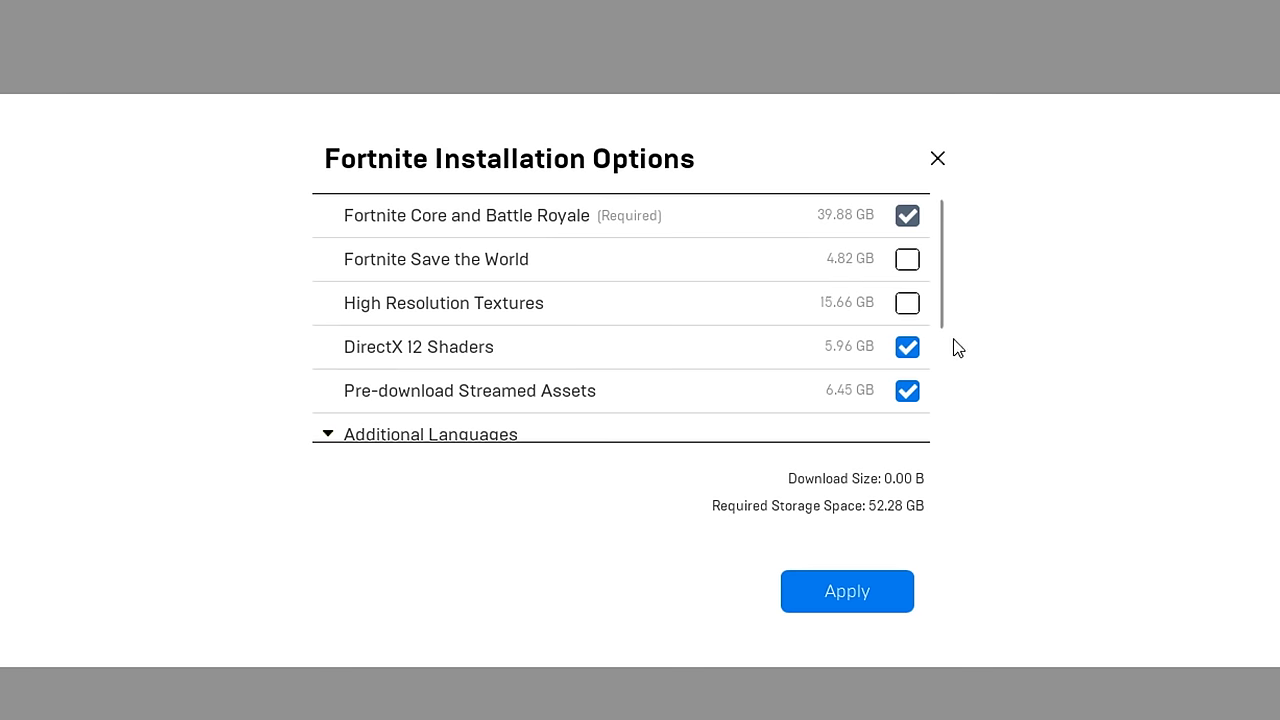
pyautogui.moveTo(392, 360)
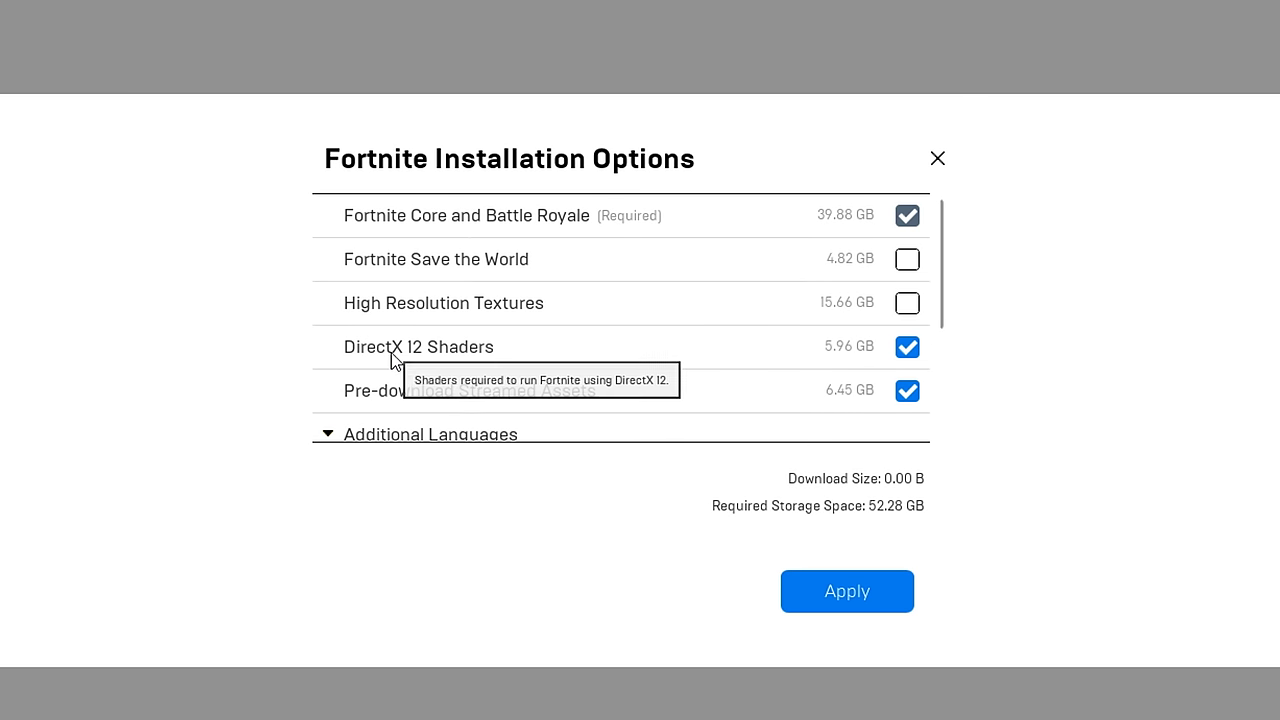
pyautogui.click(907, 347)
pyautogui.scroll(-1, 533, 373)
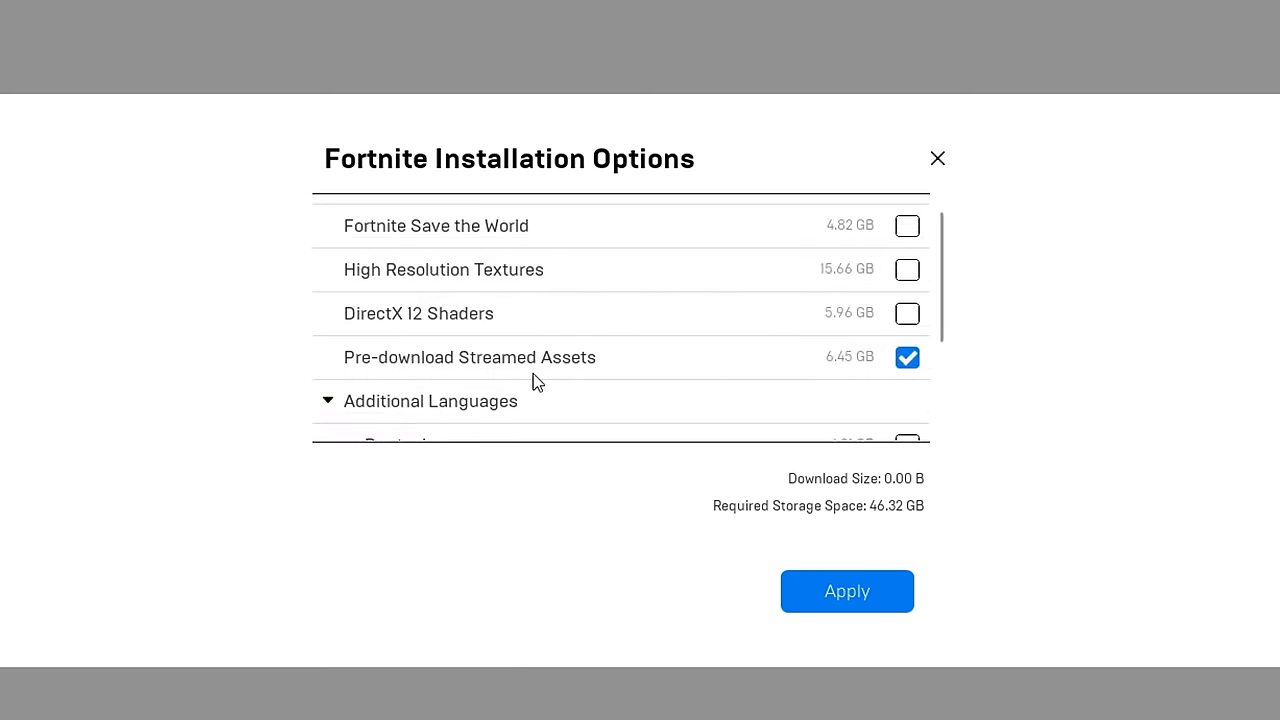
pyautogui.moveTo(380, 357)
pyautogui.moveTo(474, 365)
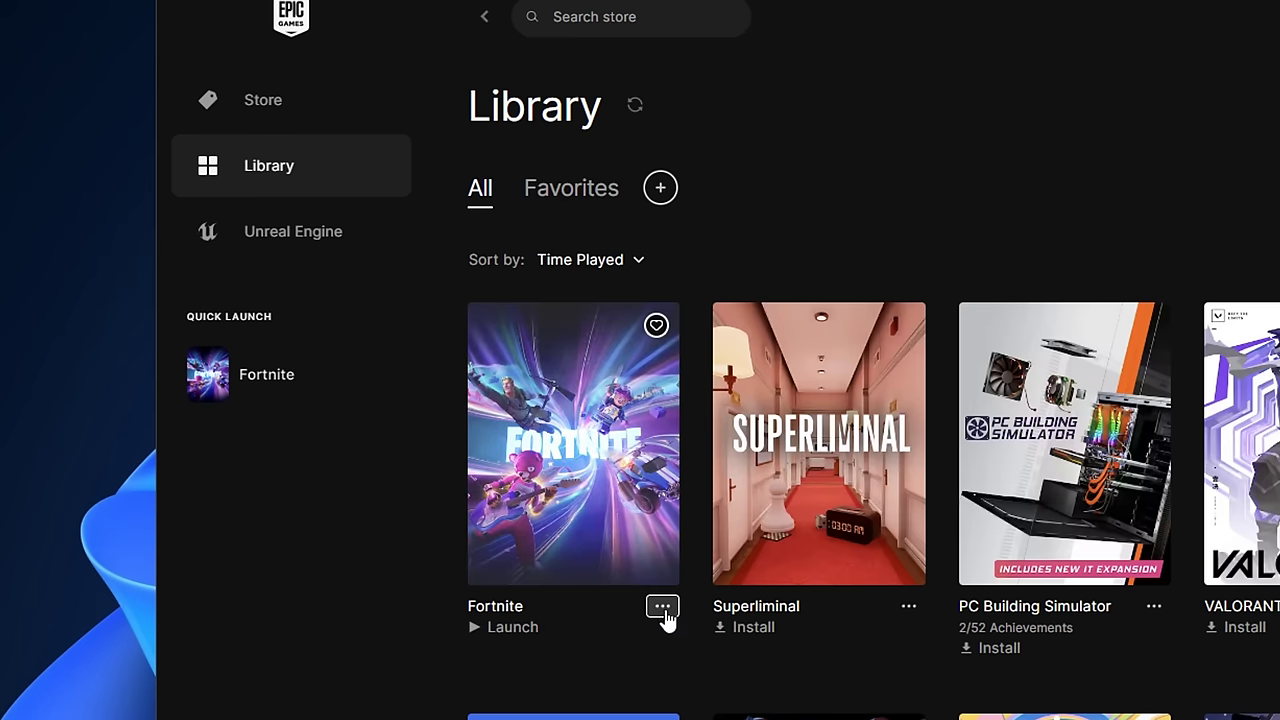
pyautogui.click(662, 608)
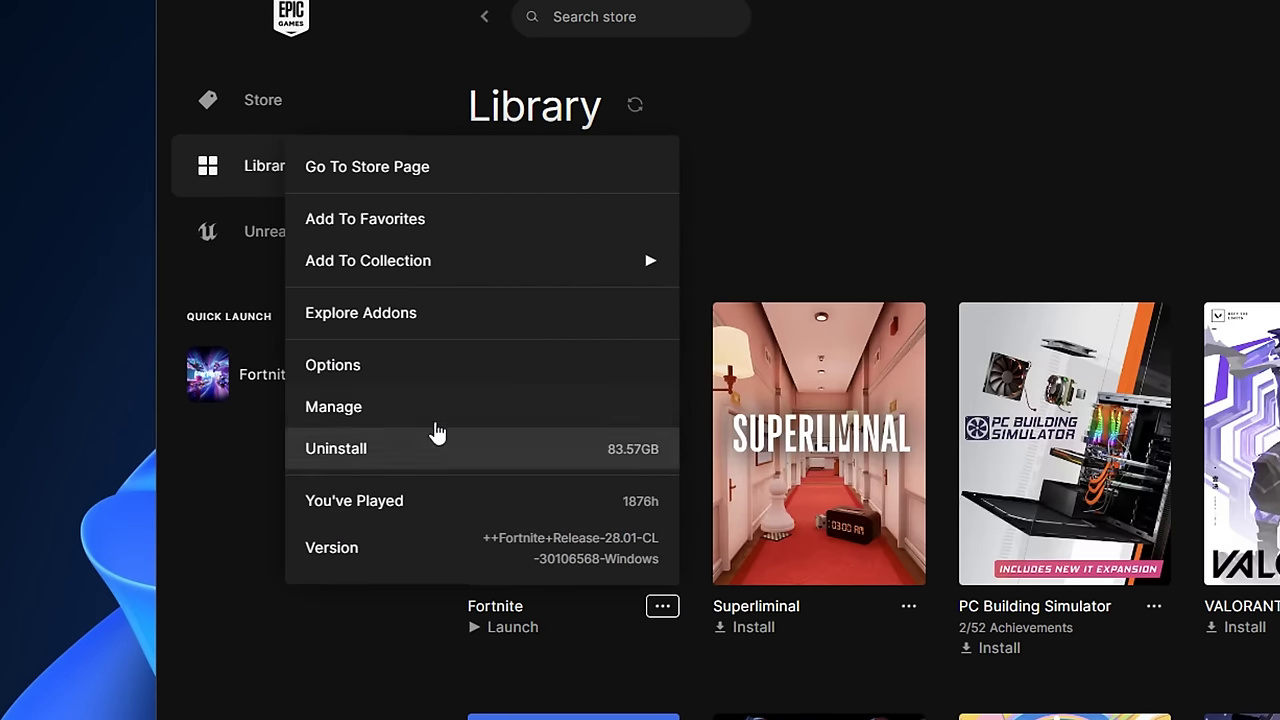
# Start Verify Files for Fortnite from its Manage settings
pyautogui.click(527, 419)
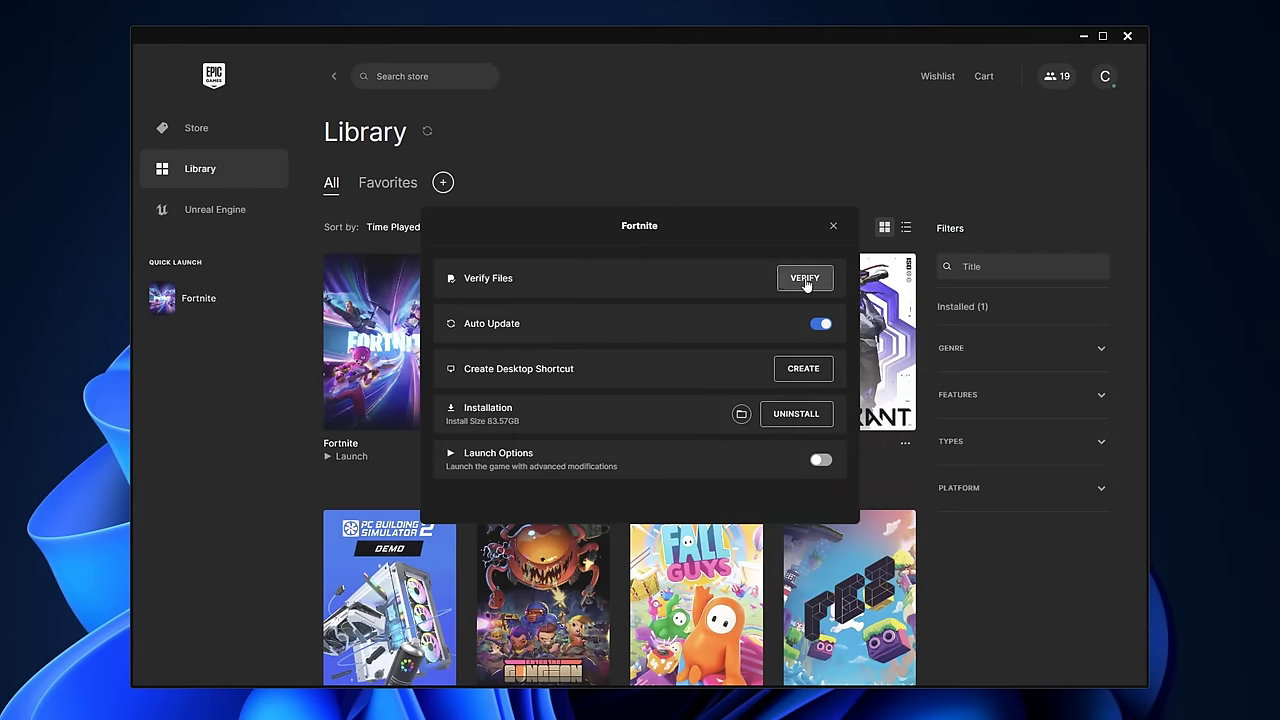
pyautogui.click(803, 278)
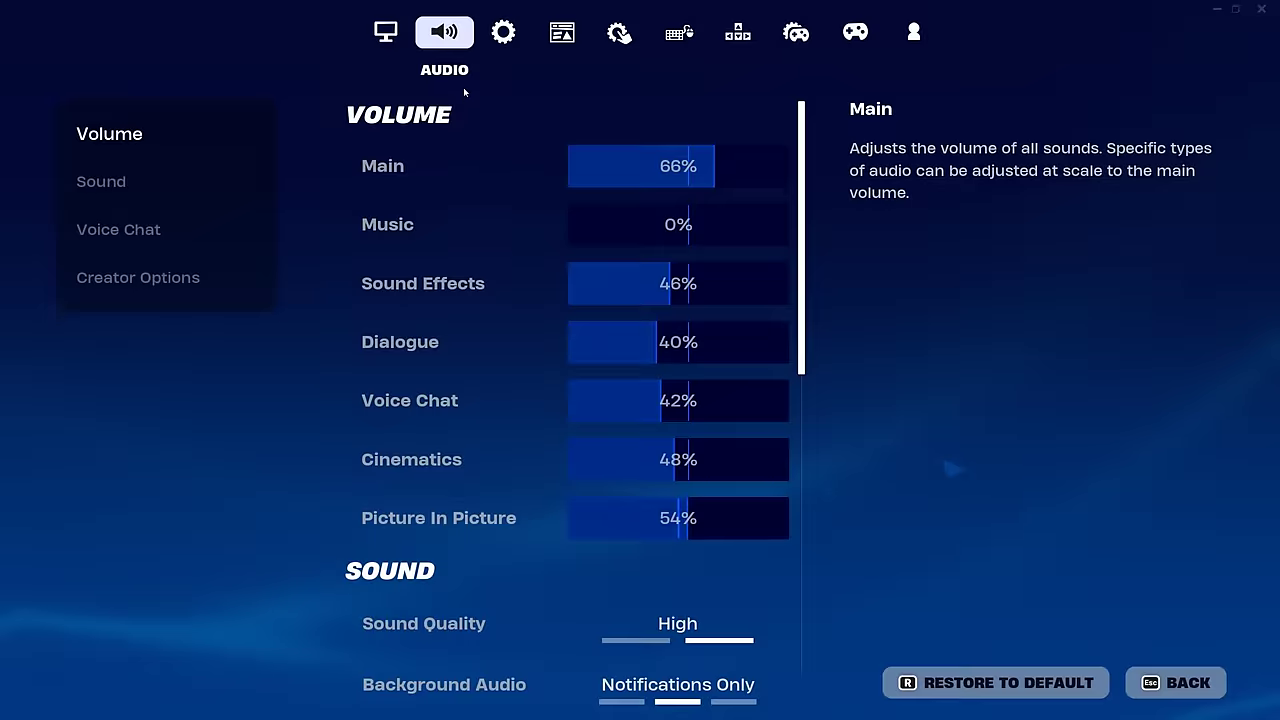
# Lower Fortnite's Sound Quality from High to Low in Audio settings
pyautogui.scroll(-5, 466, 160)
pyautogui.scroll(-1, 470, 229)
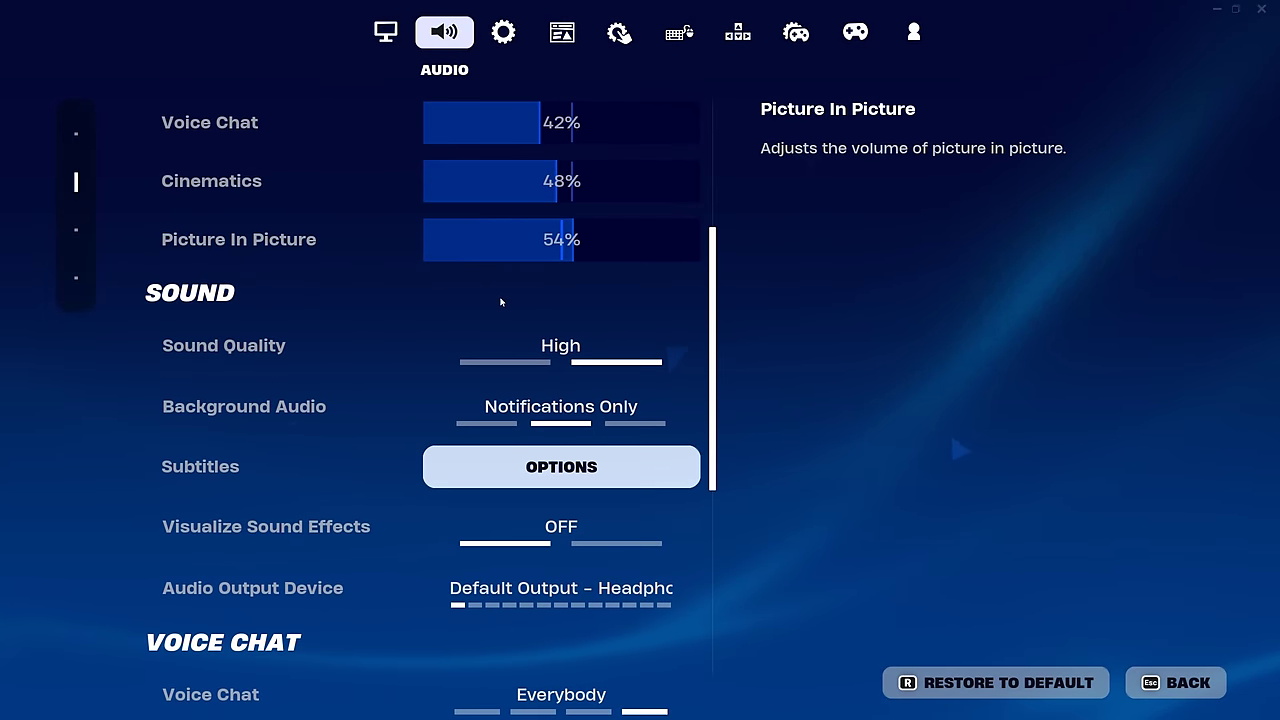
pyautogui.click(436, 346)
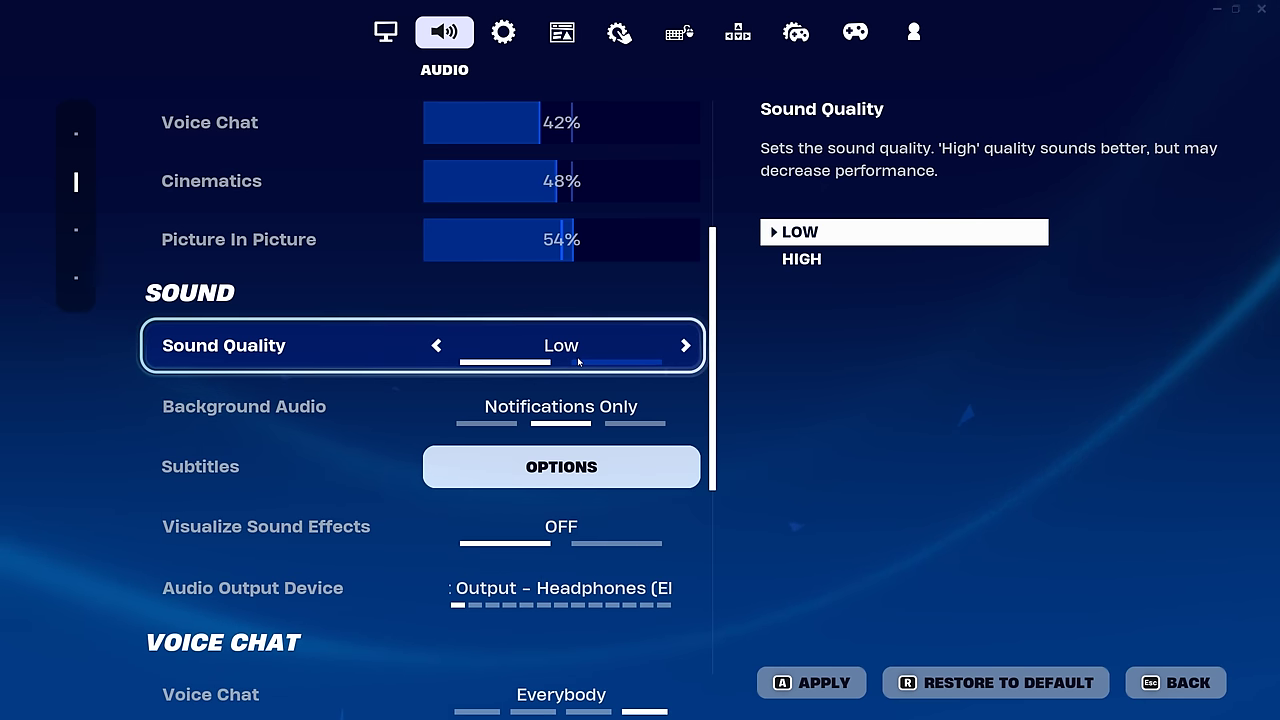
# Turn off Record Replays, Large Team, Creative and High Quality Replays in Game settings
pyautogui.click(503, 32)
pyautogui.scroll(-9, 516, 122)
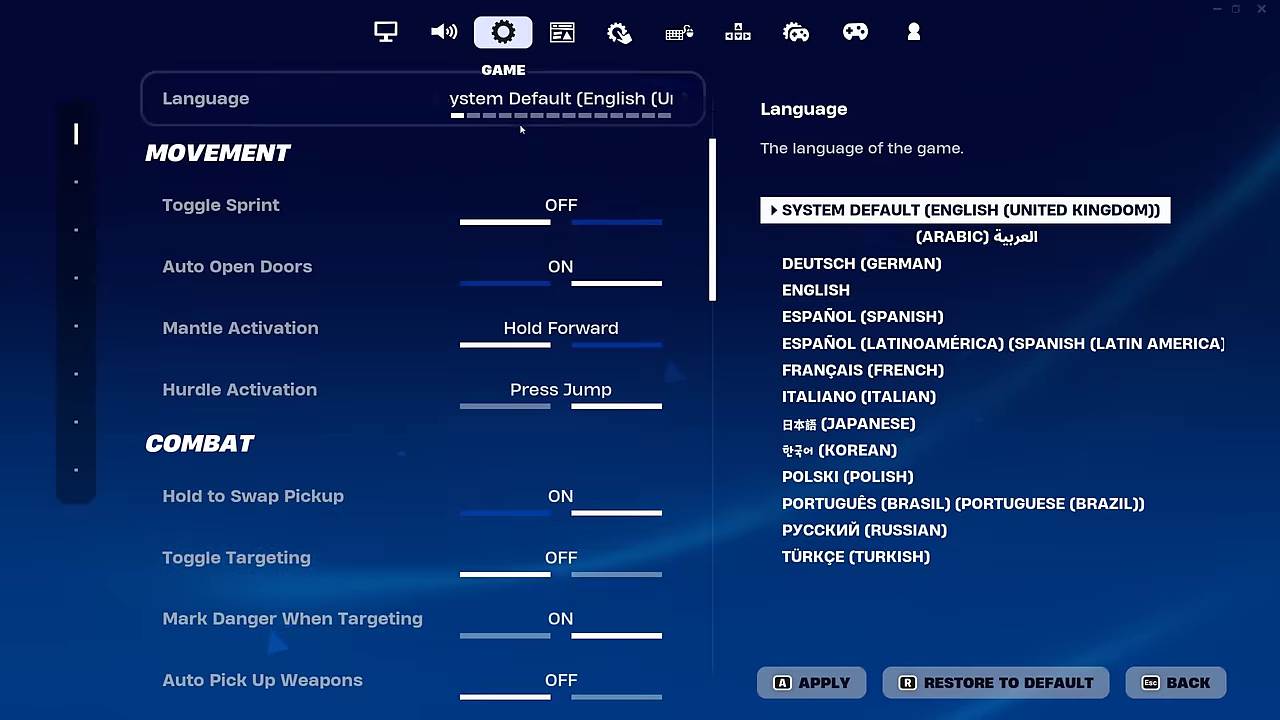
pyautogui.scroll(-8, 519, 237)
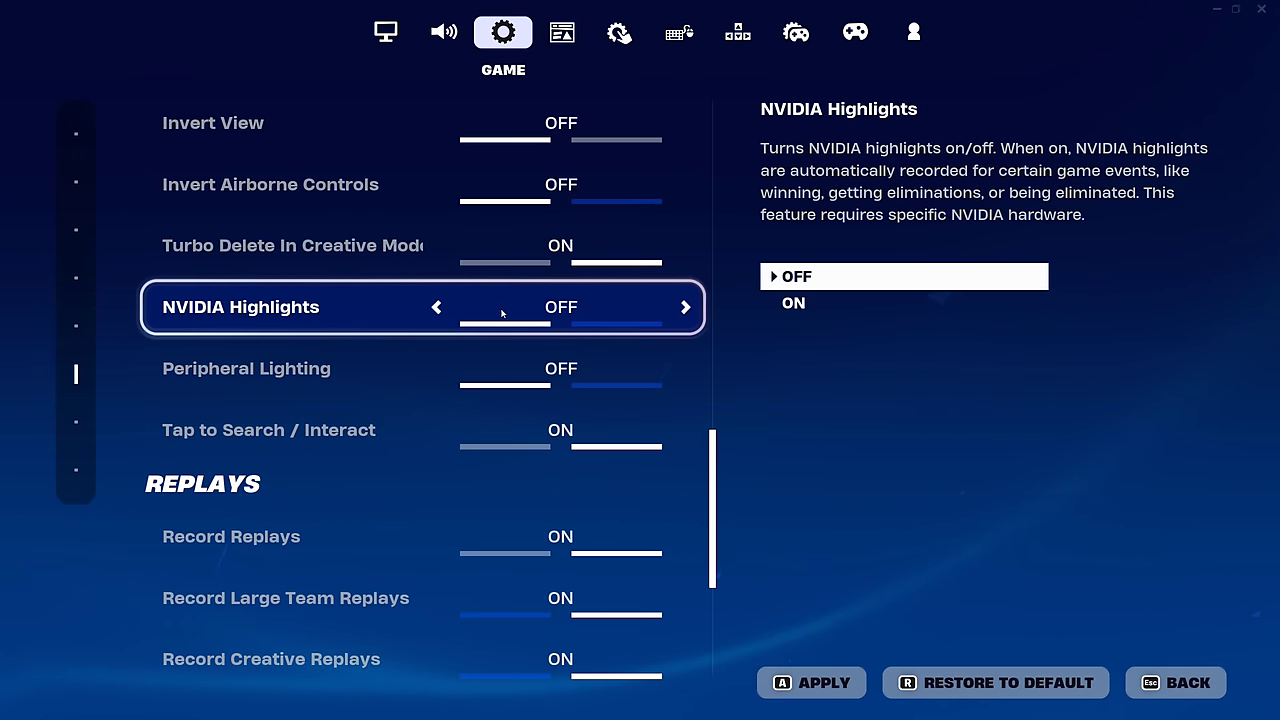
pyautogui.scroll(-1, 660, 315)
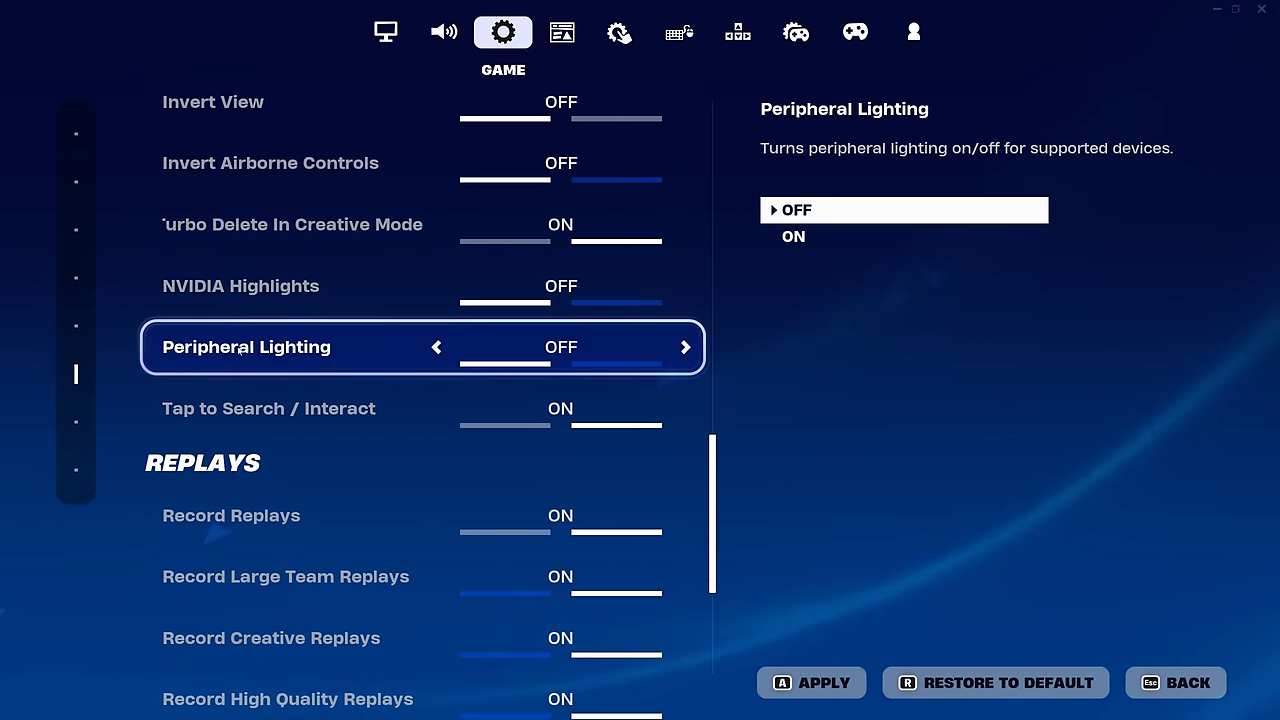
pyautogui.scroll(-5, 590, 355)
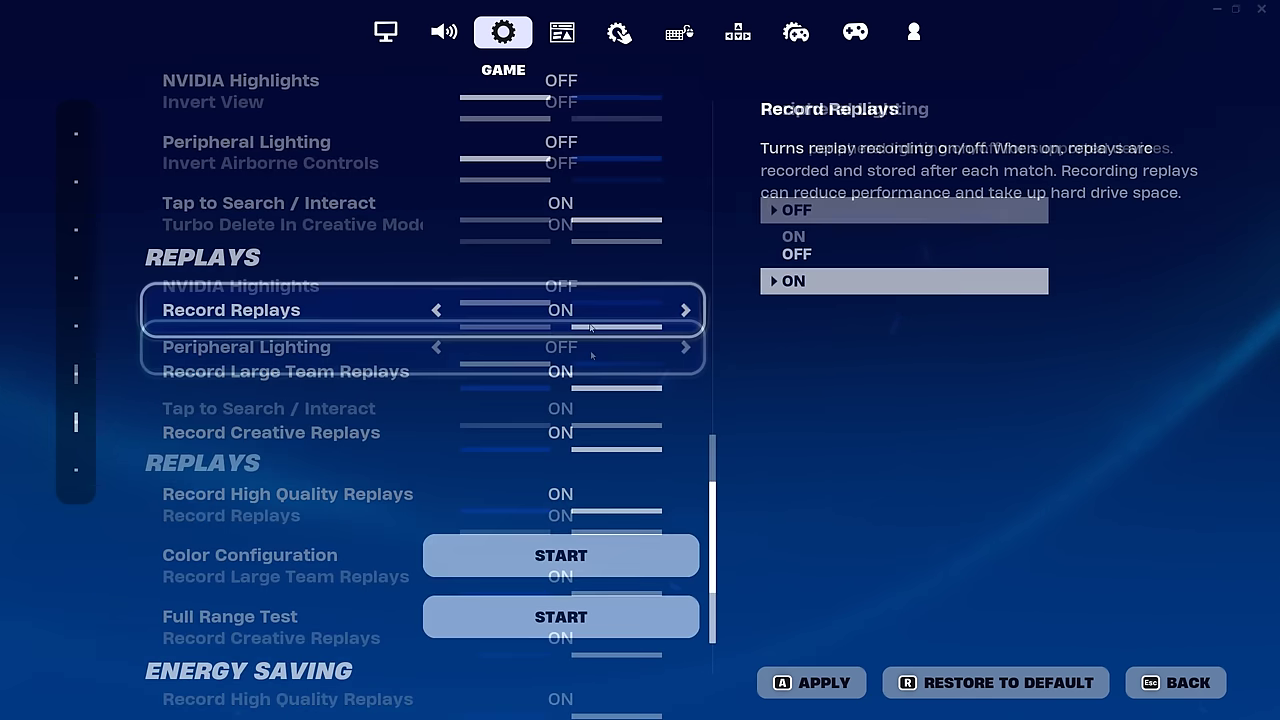
pyautogui.click(436, 281)
pyautogui.click(438, 342)
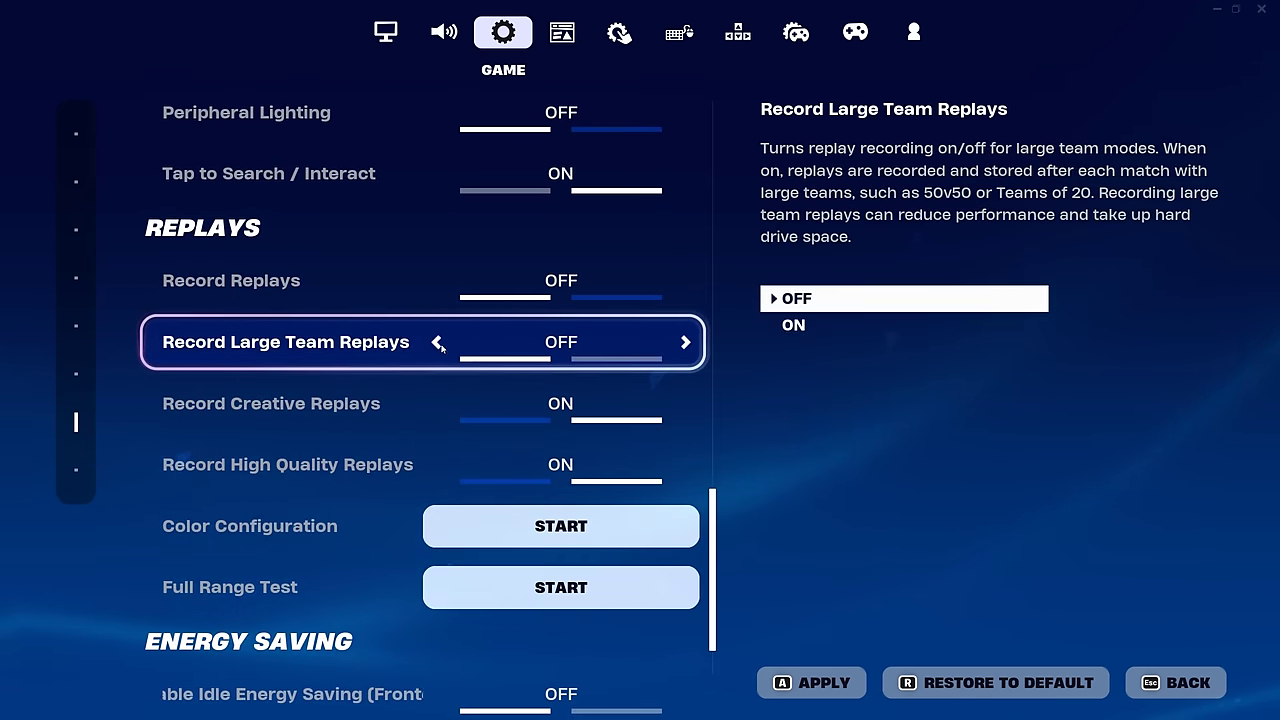
pyautogui.click(438, 403)
pyautogui.click(440, 465)
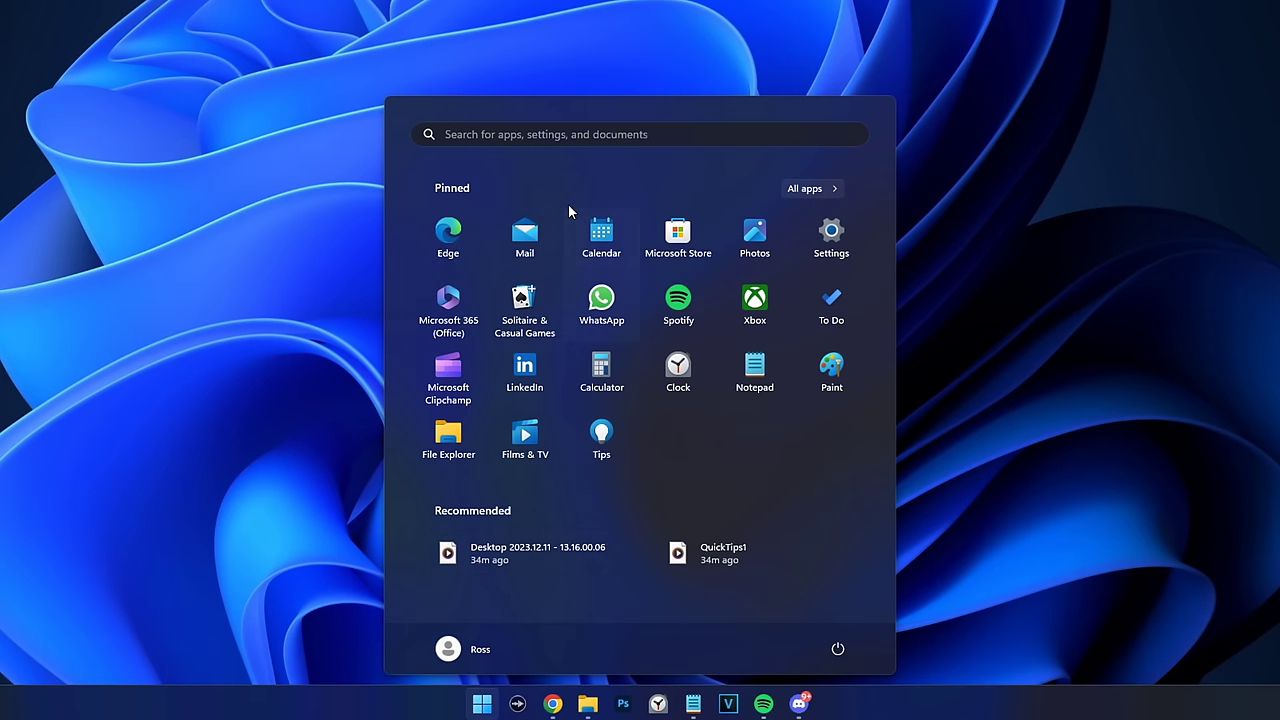
# Open Windows Update via a search for 'updates', check, and download the 2023-11 cumulative update preview
pyautogui.click(573, 136)
pyautogui.write('up')
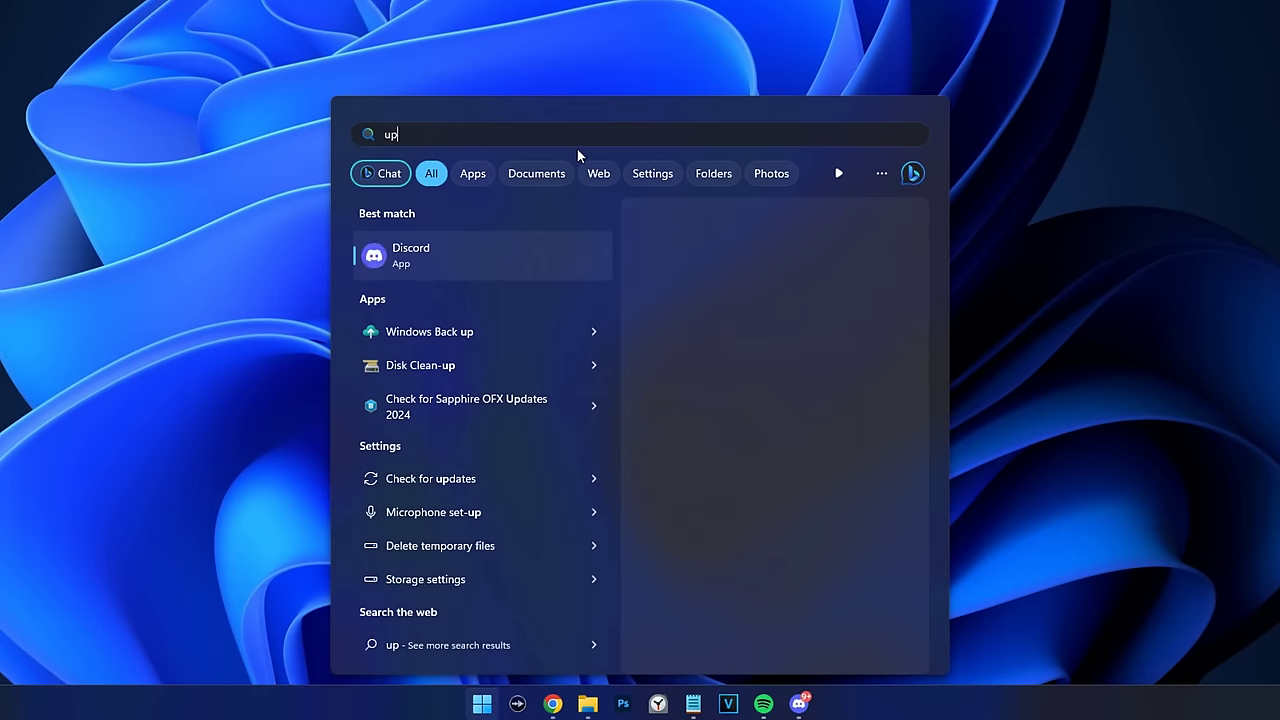
pyautogui.write('dates')
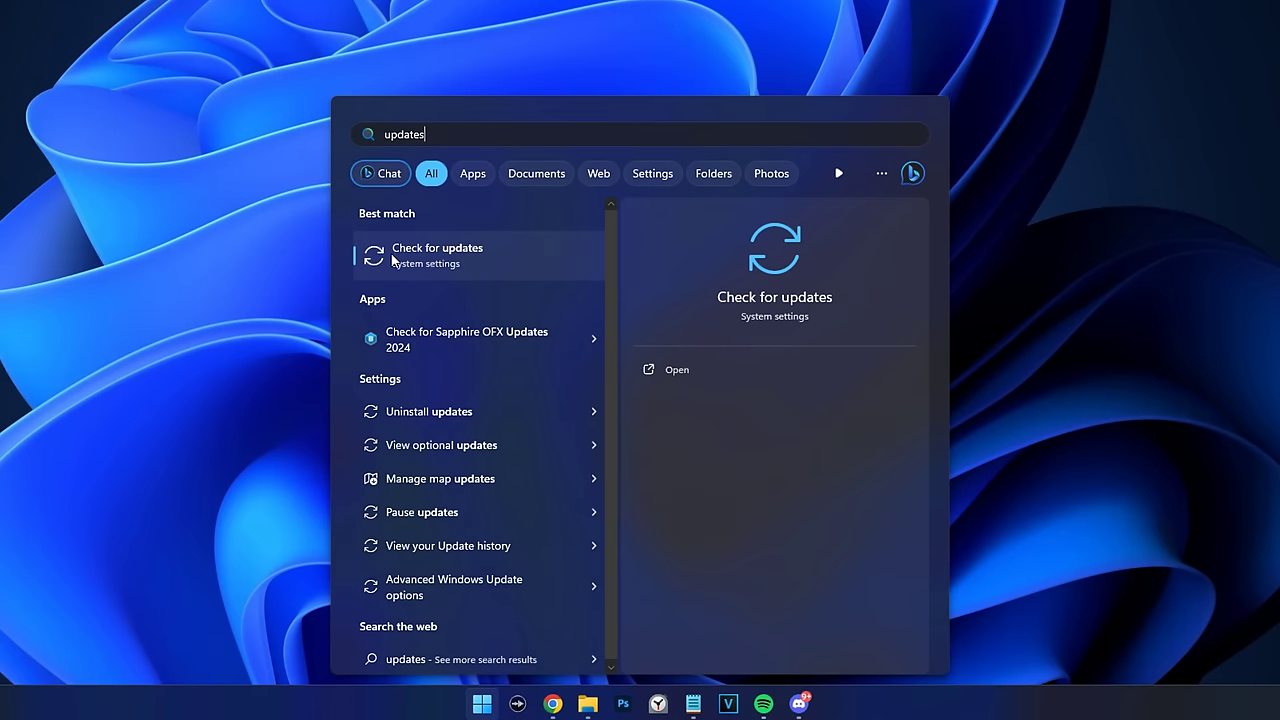
pyautogui.click(541, 256)
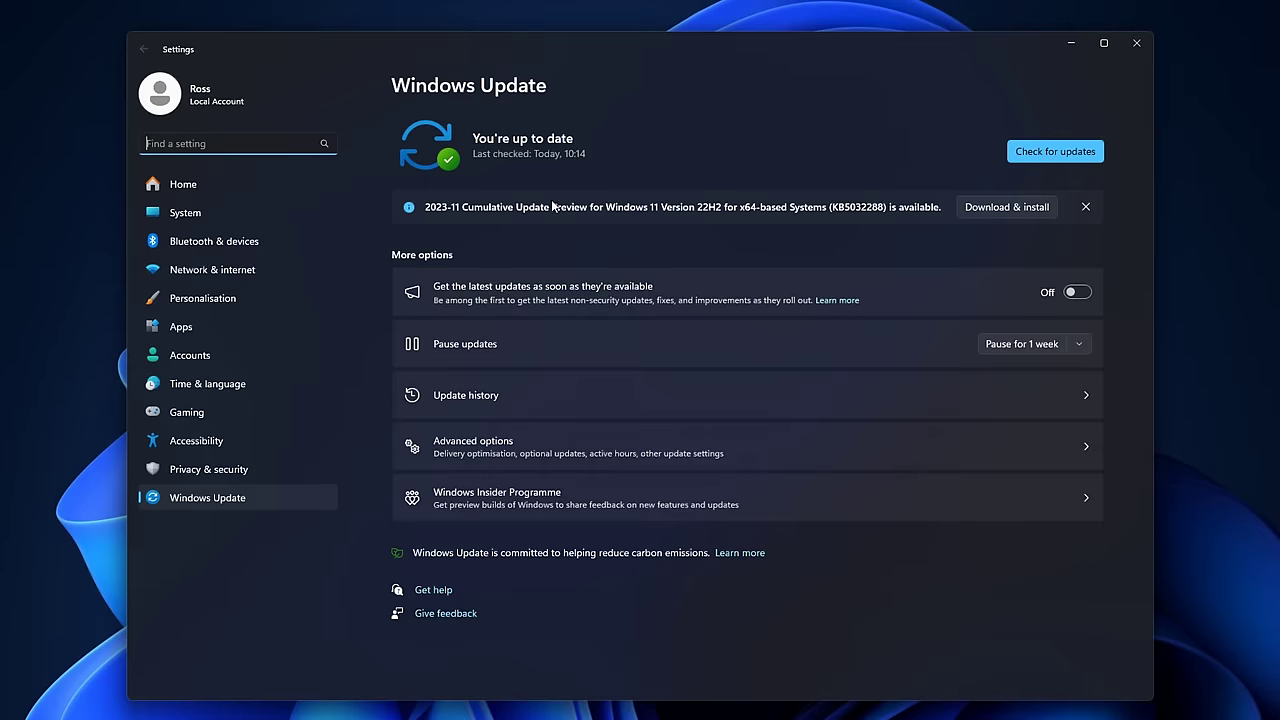
pyautogui.click(1059, 151)
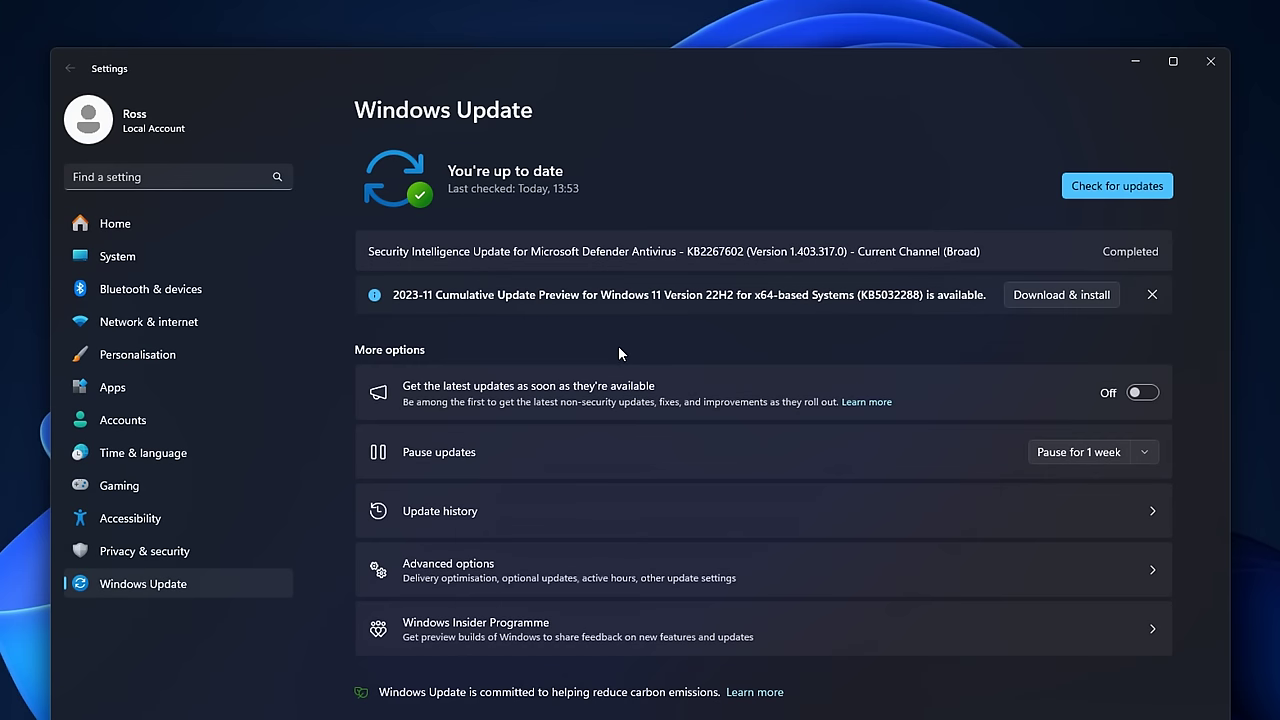
pyautogui.click(1061, 294)
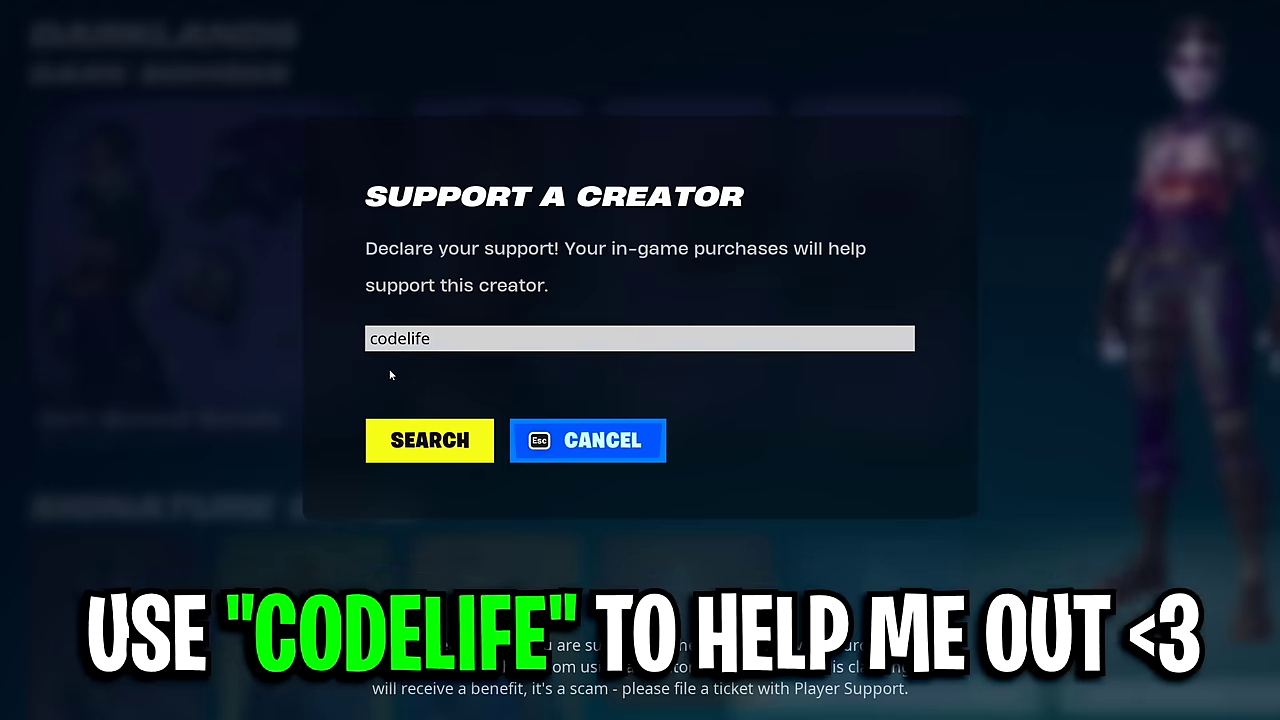
# Search the entered creator code in Fortnite's Support a Creator dialog to apply it
pyautogui.click(463, 446)
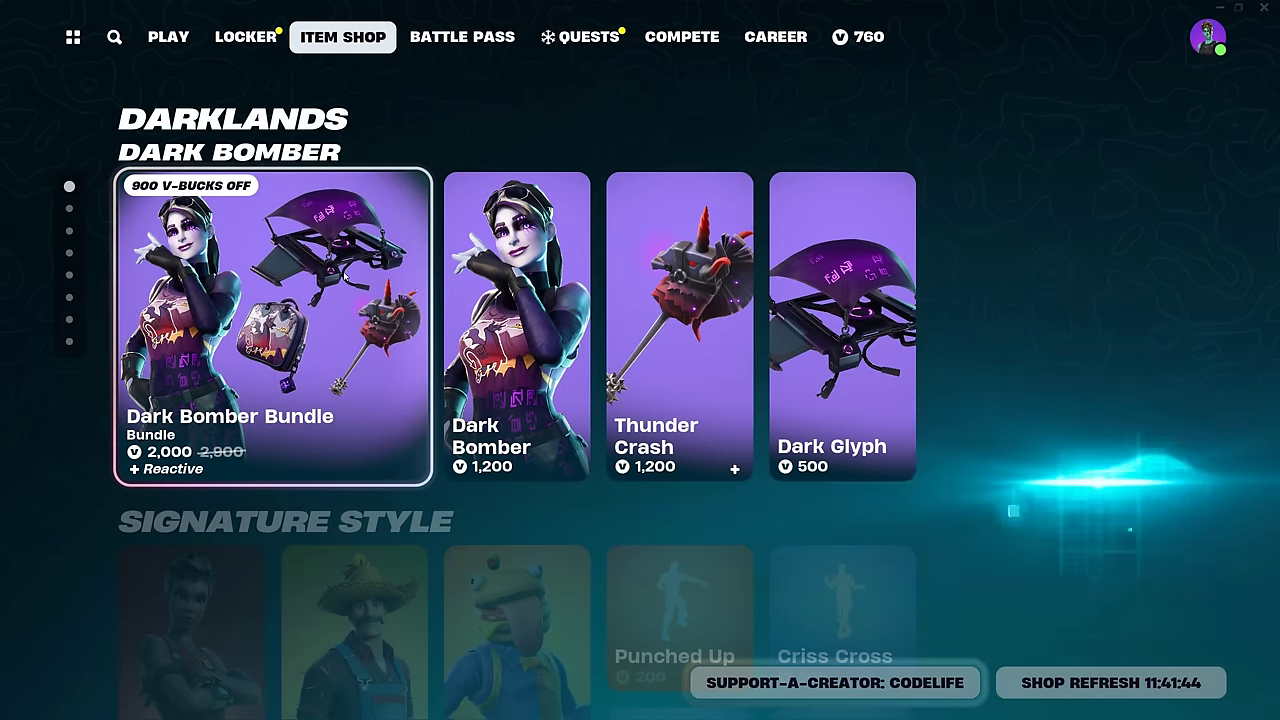
pyautogui.scroll(-1, 345, 277)
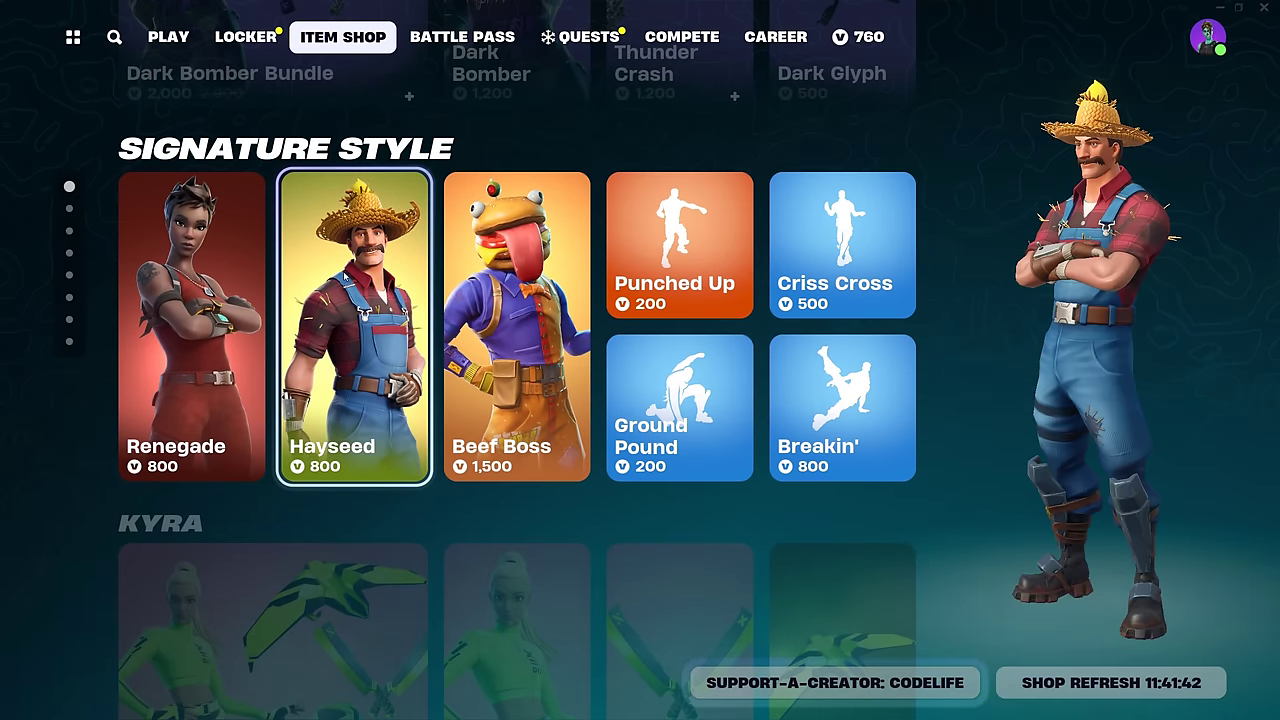